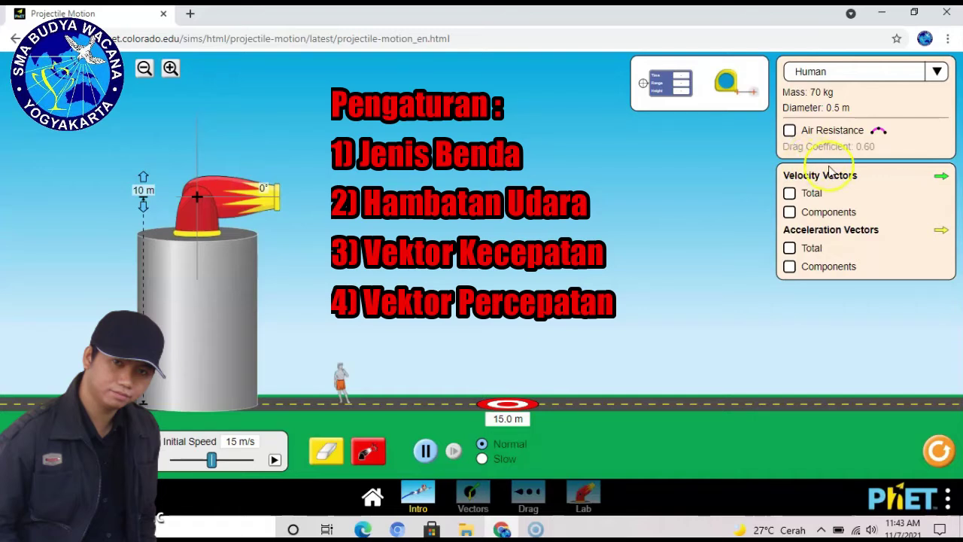
# Show the total velocity and total acceleration vectors, and lower the cannon to ground level.
pyautogui.click(789, 194)
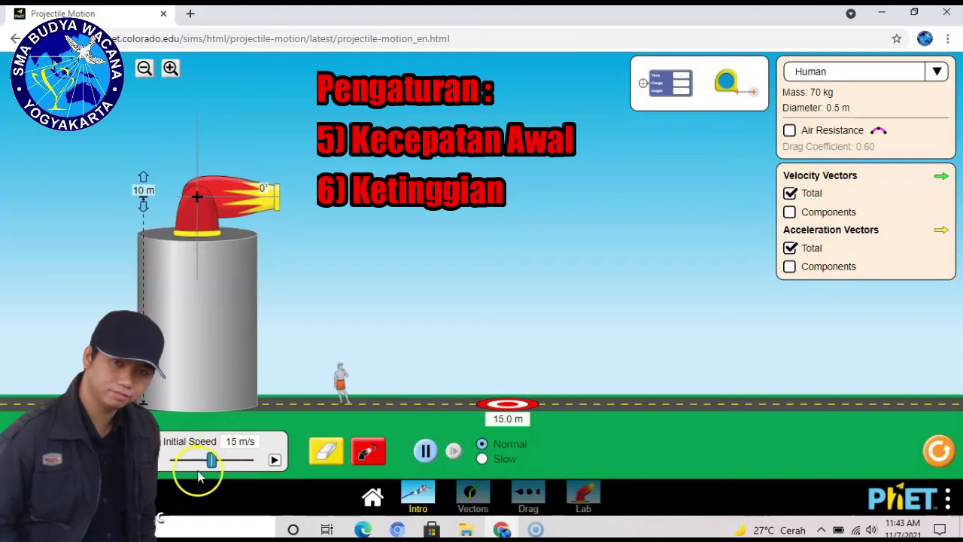
pyautogui.moveTo(211, 464)
pyautogui.mouseDown()
pyautogui.moveTo(194, 464)
pyautogui.moveTo(258, 461)
pyautogui.moveTo(212, 461)
pyautogui.mouseUp()
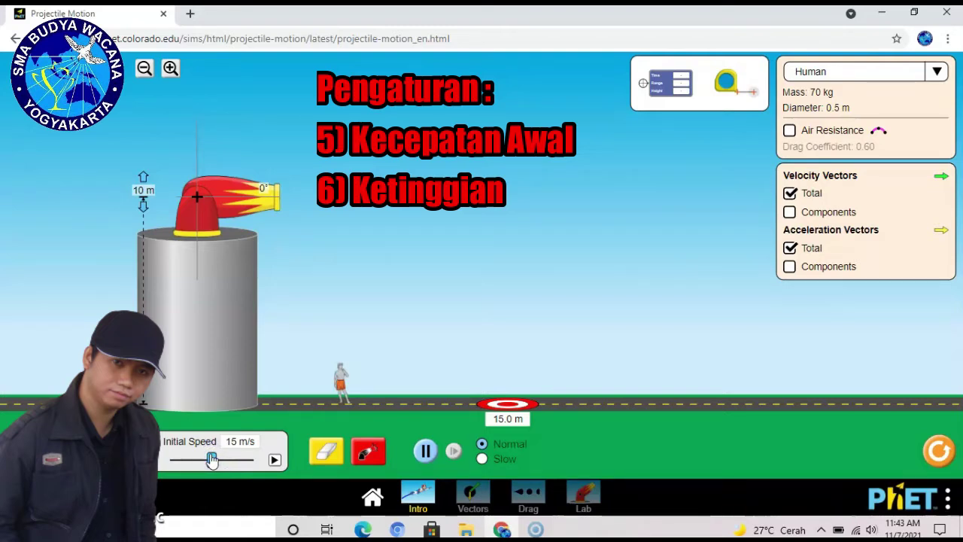
pyautogui.click(420, 281)
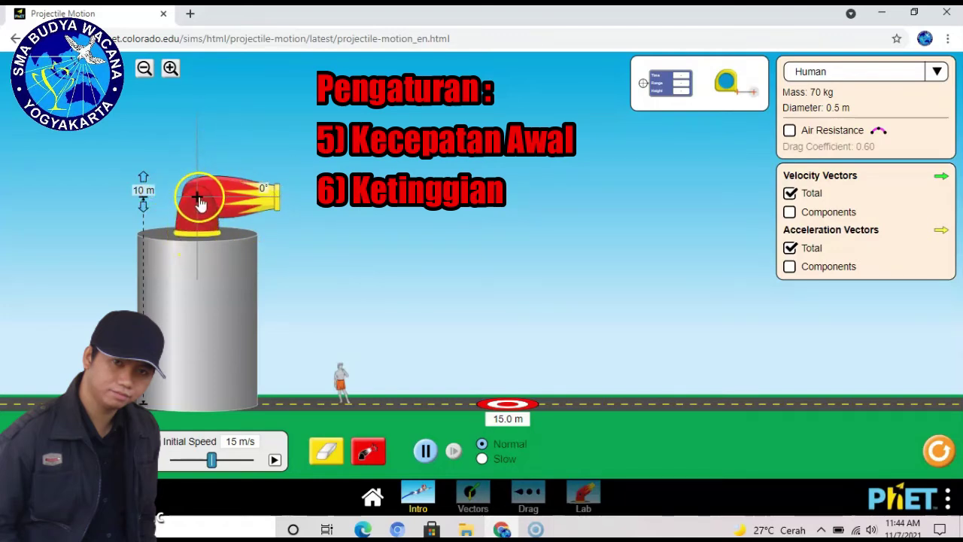
pyautogui.moveTo(197, 201); pyautogui.dragTo(186, 404)
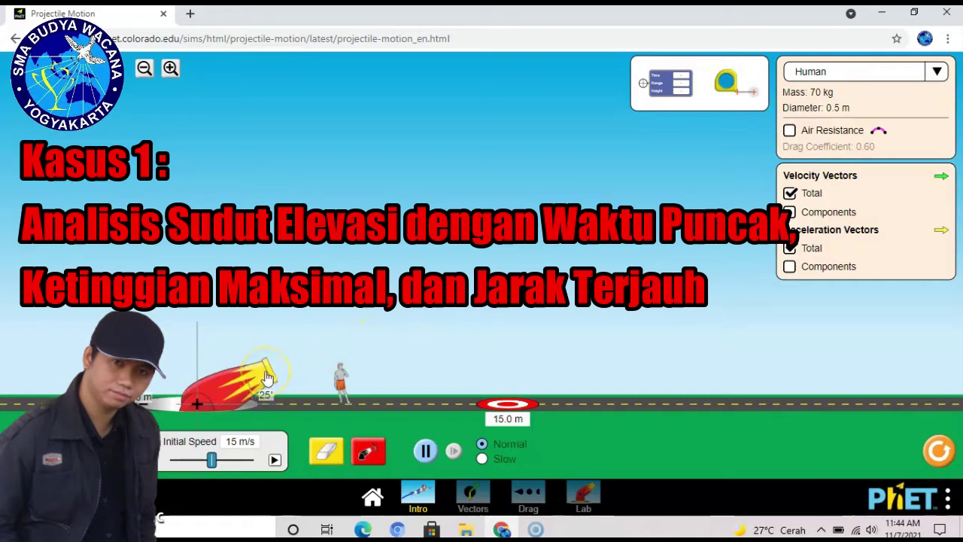
# Set the cannon's elevation angle to 30° and fire the human projectile at 15 m/s.
pyautogui.moveTo(266, 374); pyautogui.dragTo(266, 367)
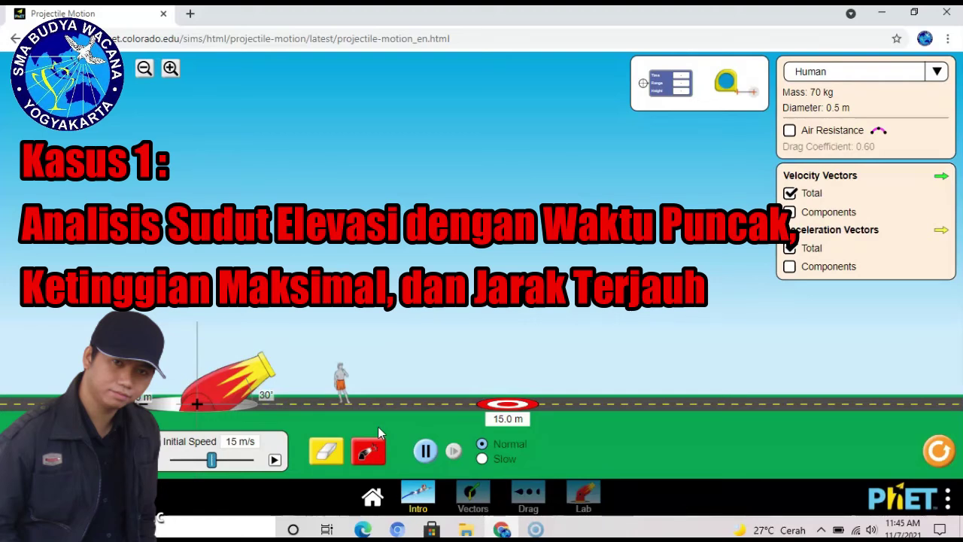
pyautogui.click(370, 452)
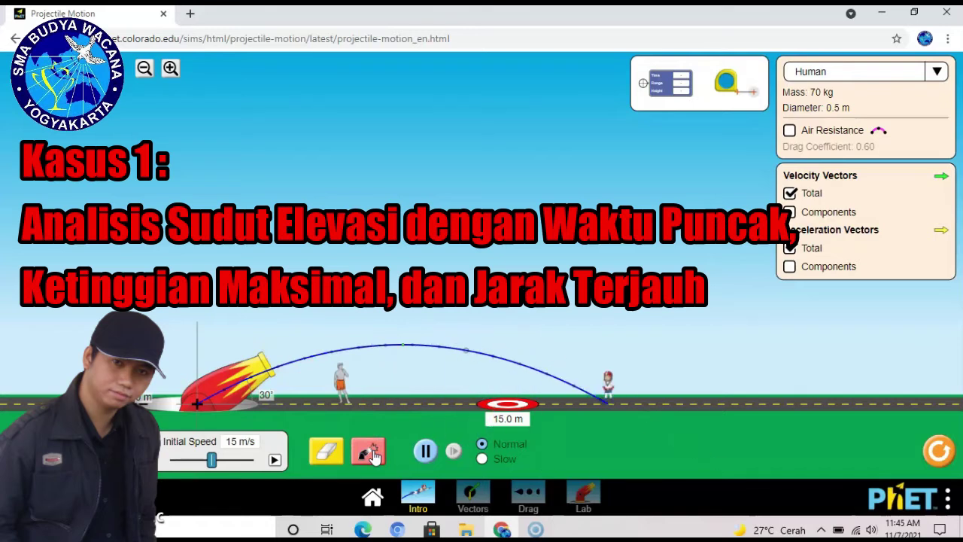
pyautogui.click(419, 354)
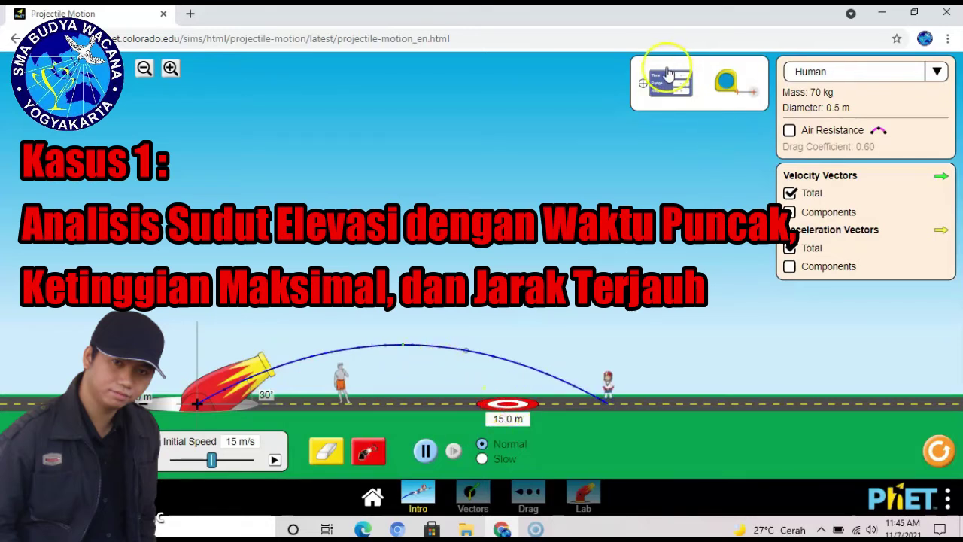
# Measure time, range and height at the peak of the 30° trajectory, and place the target at its landing point, about 19.9 m.
pyautogui.moveTo(672, 72); pyautogui.dragTo(530, 350)
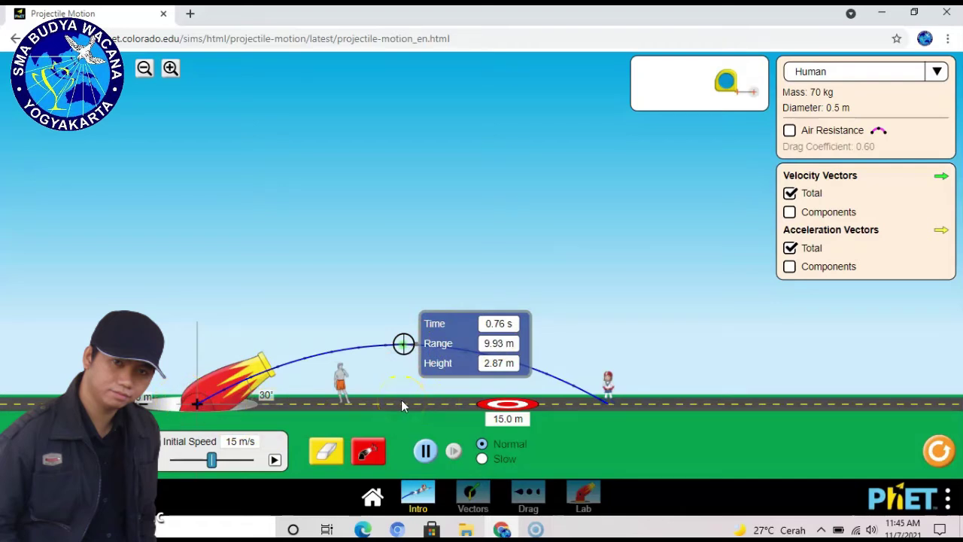
pyautogui.click(510, 407)
pyautogui.moveTo(510, 407); pyautogui.dragTo(611, 410)
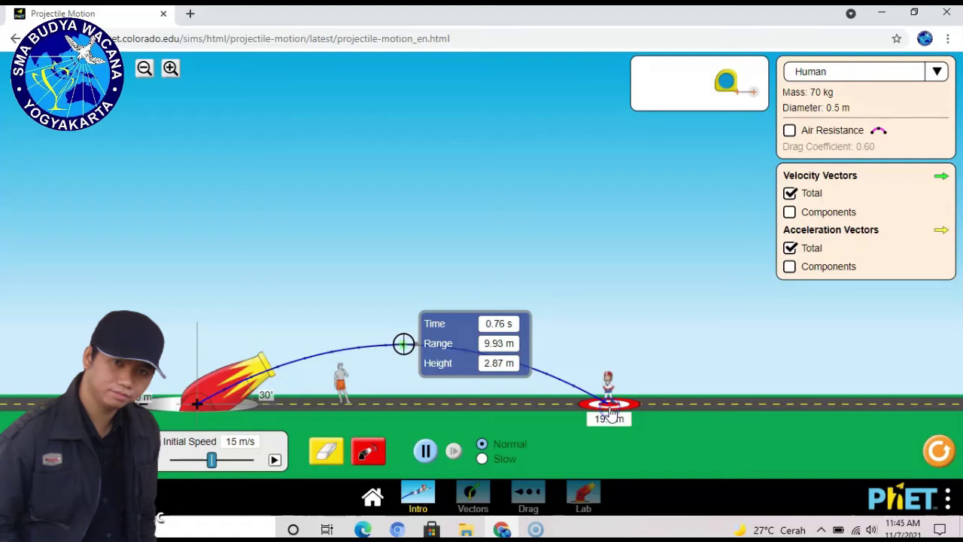
pyautogui.click(612, 412)
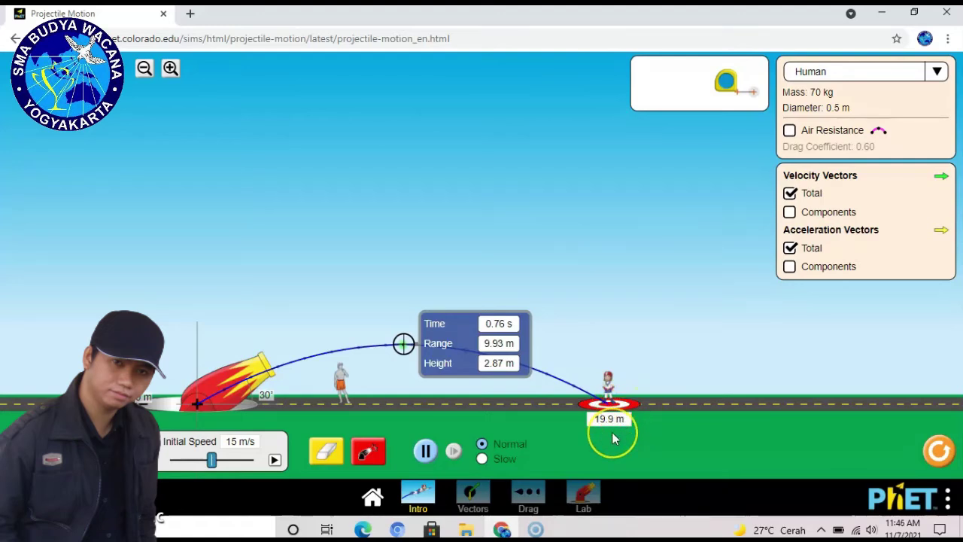
pyautogui.click(607, 413)
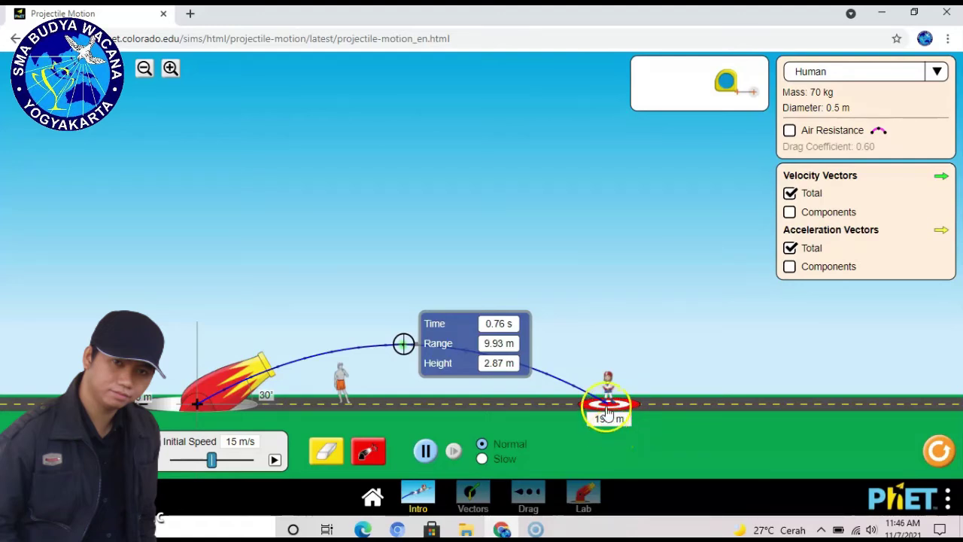
pyautogui.moveTo(606, 413); pyautogui.dragTo(610, 413)
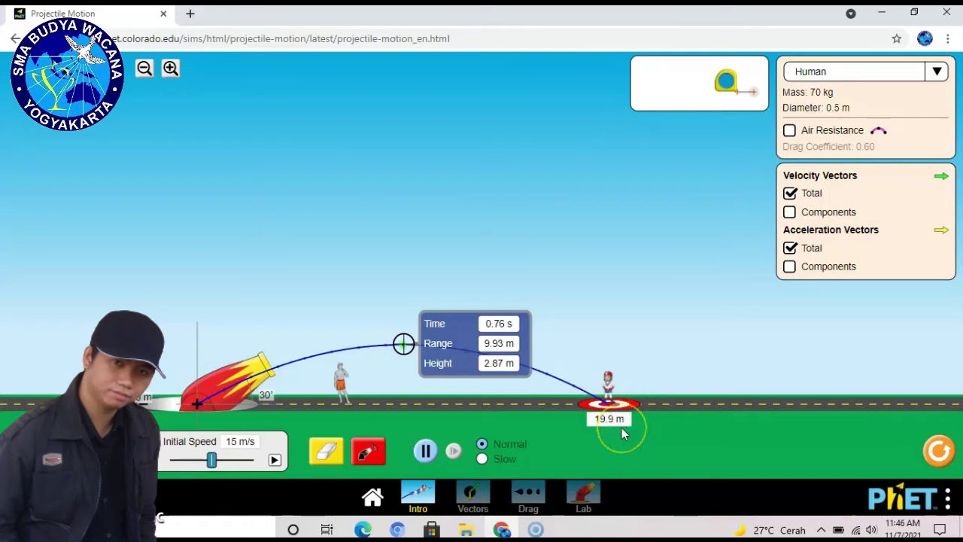
# Move the measuring probe clear of the path, then fire a second shot at a 45° elevation angle.
pyautogui.moveTo(444, 323); pyautogui.dragTo(435, 128)
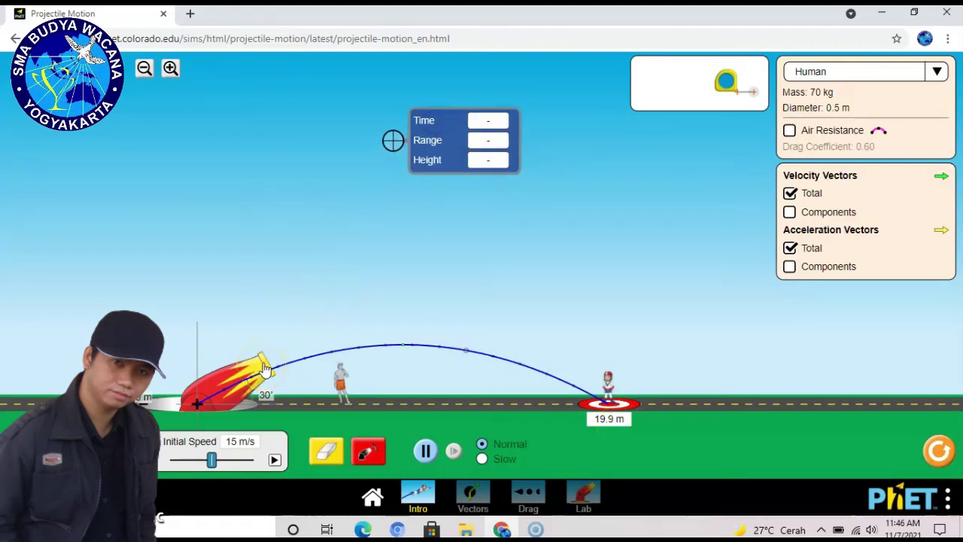
pyautogui.moveTo(264, 359); pyautogui.dragTo(258, 340)
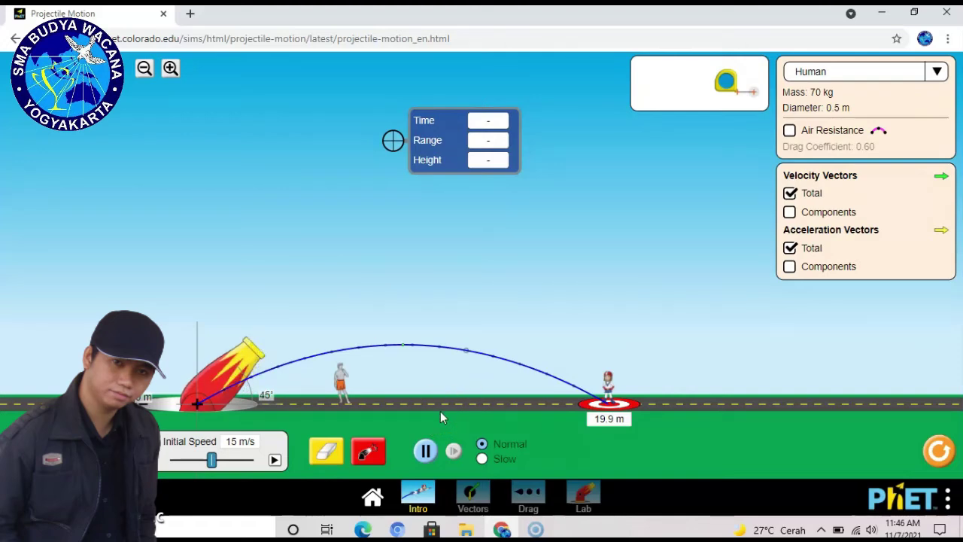
pyautogui.click(368, 453)
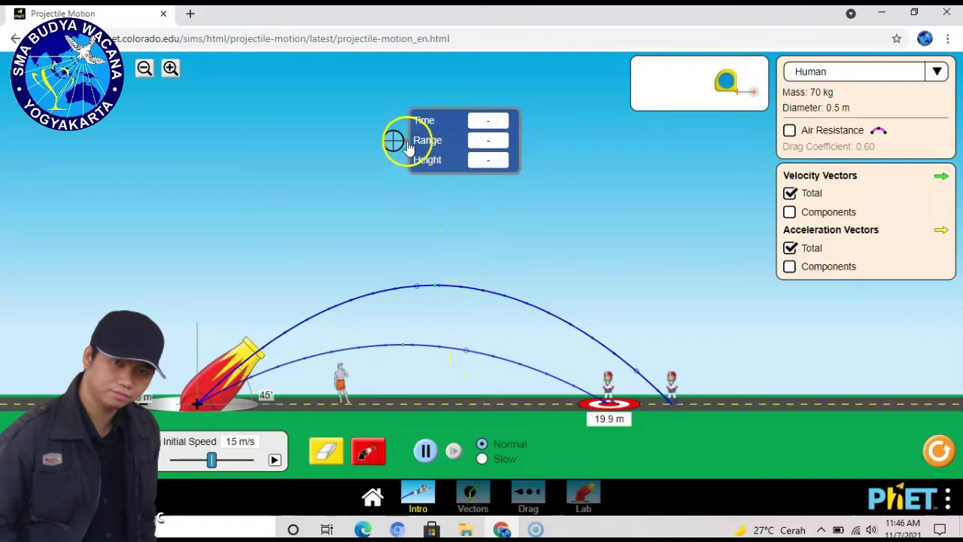
# Measure the peak of the 45° trajectory and move the target to its landing point, about 22.9 m.
pyautogui.moveTo(393, 140); pyautogui.dragTo(436, 289)
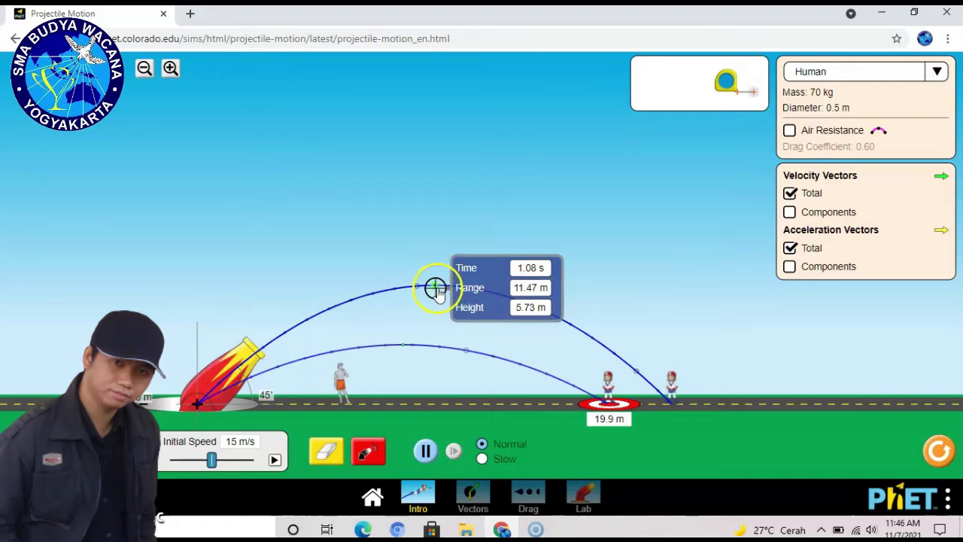
pyautogui.moveTo(439, 294); pyautogui.dragTo(439, 291)
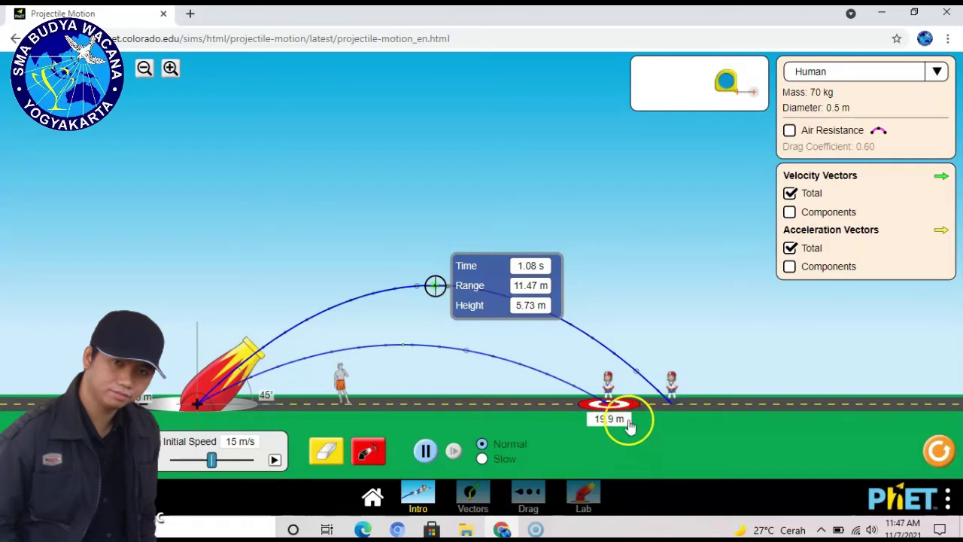
pyautogui.moveTo(623, 407); pyautogui.dragTo(686, 411)
pyautogui.click(773, 442)
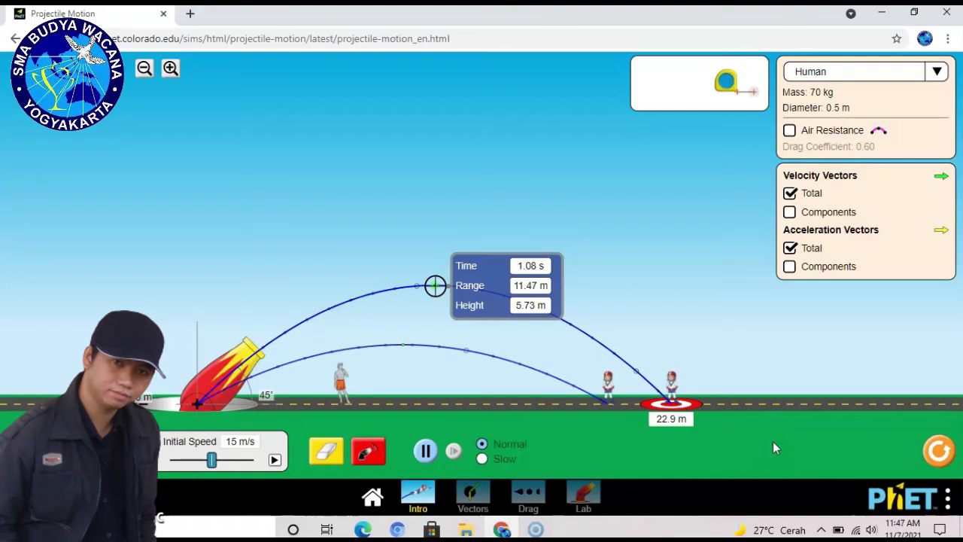
# Move the measuring probe off the 45° curve and fire a shot at a 60° elevation angle.
pyautogui.moveTo(436, 286); pyautogui.dragTo(429, 184)
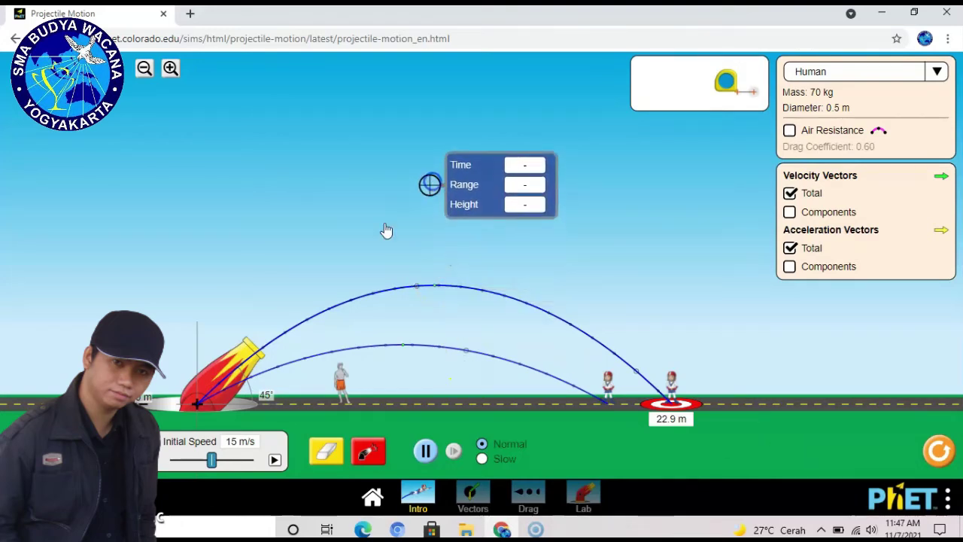
pyautogui.moveTo(248, 351); pyautogui.dragTo(235, 333)
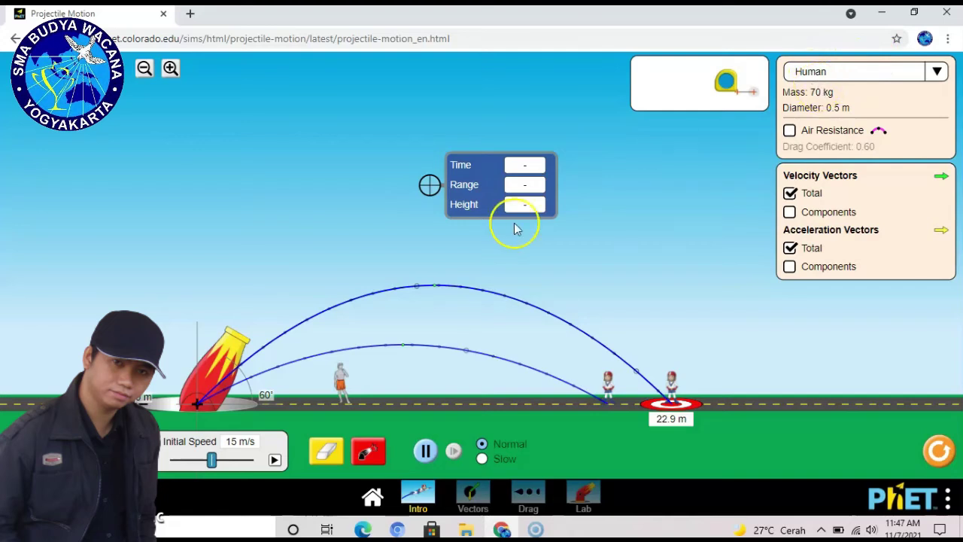
pyautogui.click(361, 455)
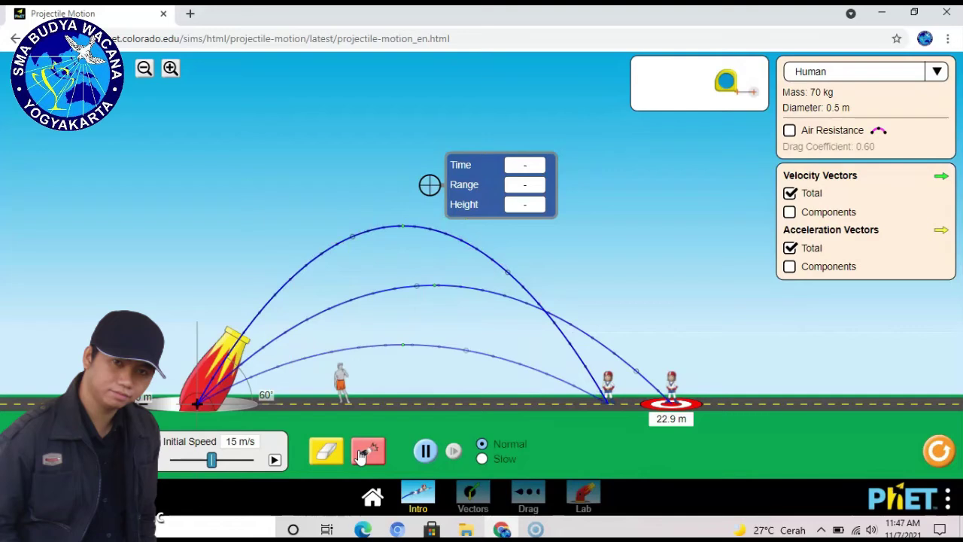
# Measure the peak of the 60° trajectory and move the target to its landing point, about 19.9 m.
pyautogui.click(466, 185)
pyautogui.moveTo(466, 184); pyautogui.dragTo(440, 223)
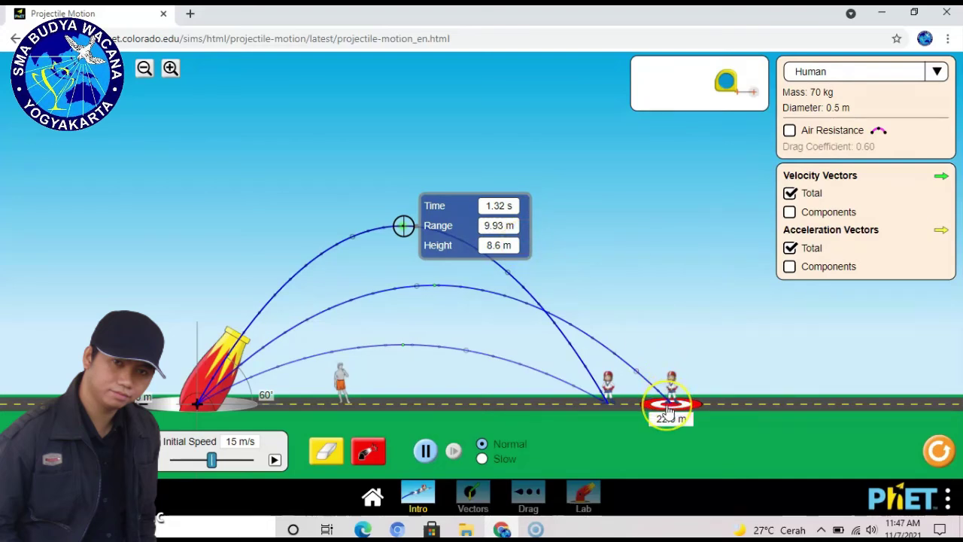
pyautogui.moveTo(667, 408); pyautogui.dragTo(606, 408)
pyautogui.click(841, 397)
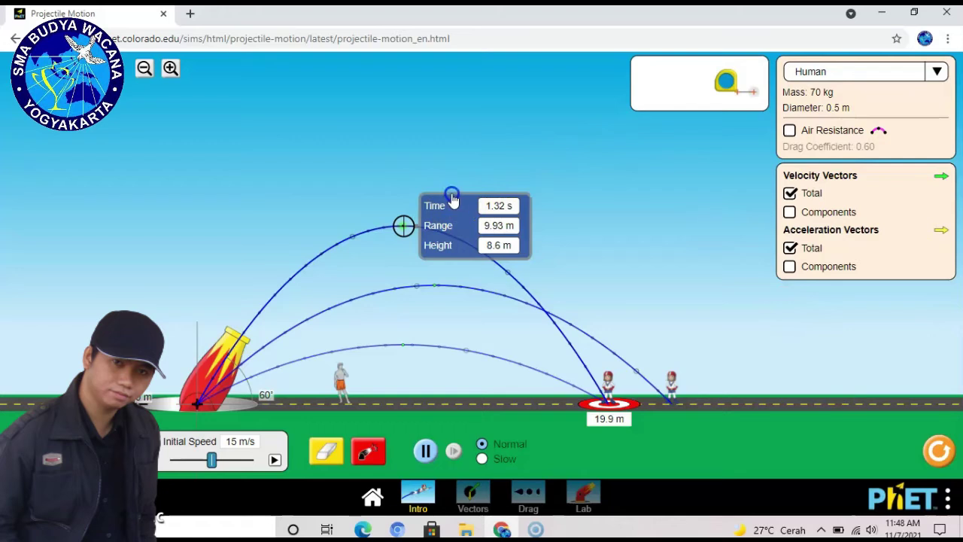
# Move the measuring probe above the curves and fire a shot at a 75° elevation angle.
pyautogui.moveTo(453, 197); pyautogui.dragTo(451, 101)
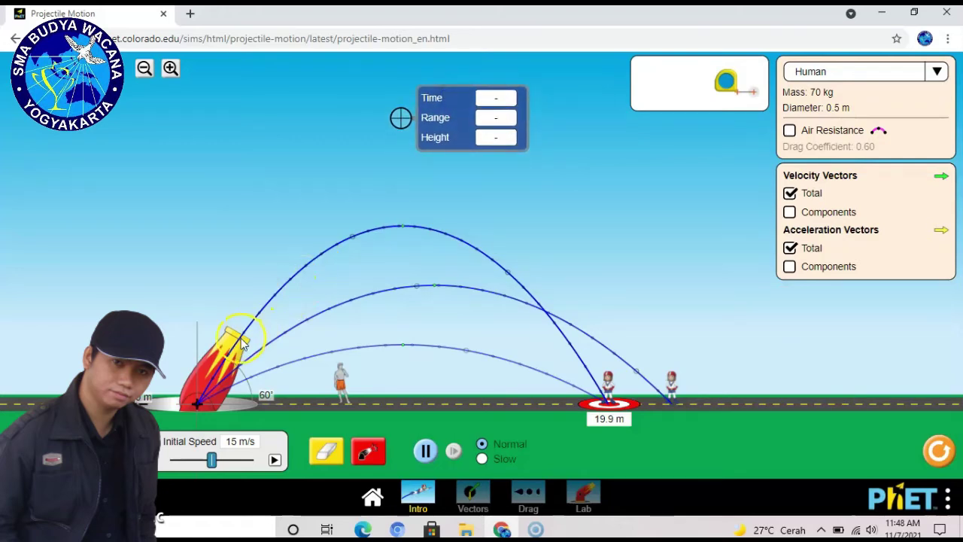
pyautogui.moveTo(236, 338); pyautogui.dragTo(222, 321)
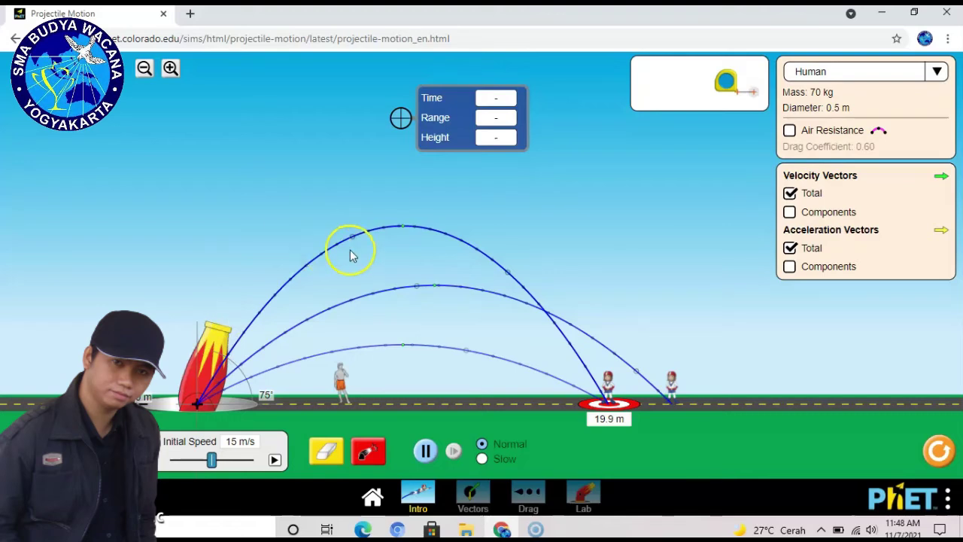
pyautogui.click(368, 453)
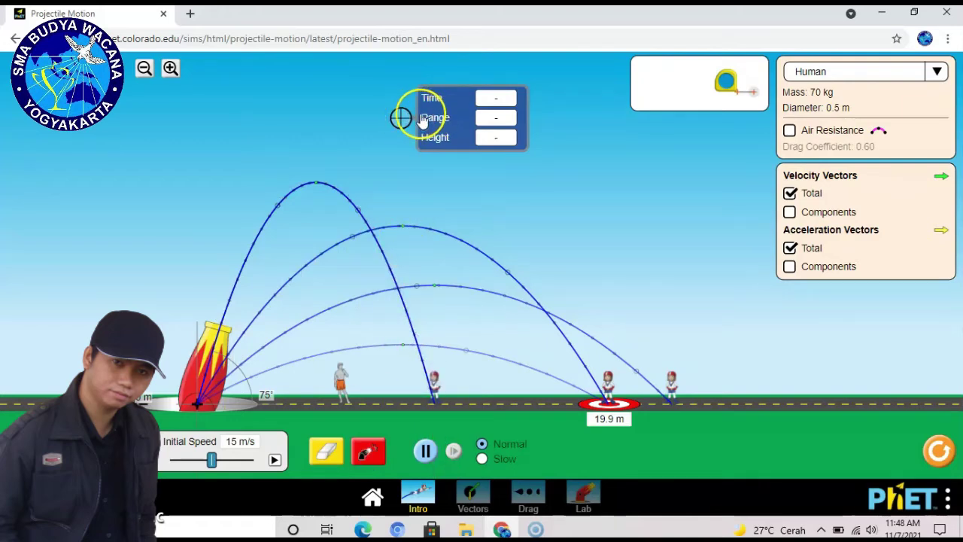
# Measure the peak of the 75° trajectory and move the target to its landing point, about 11.5 m.
pyautogui.moveTo(429, 128); pyautogui.dragTo(341, 186)
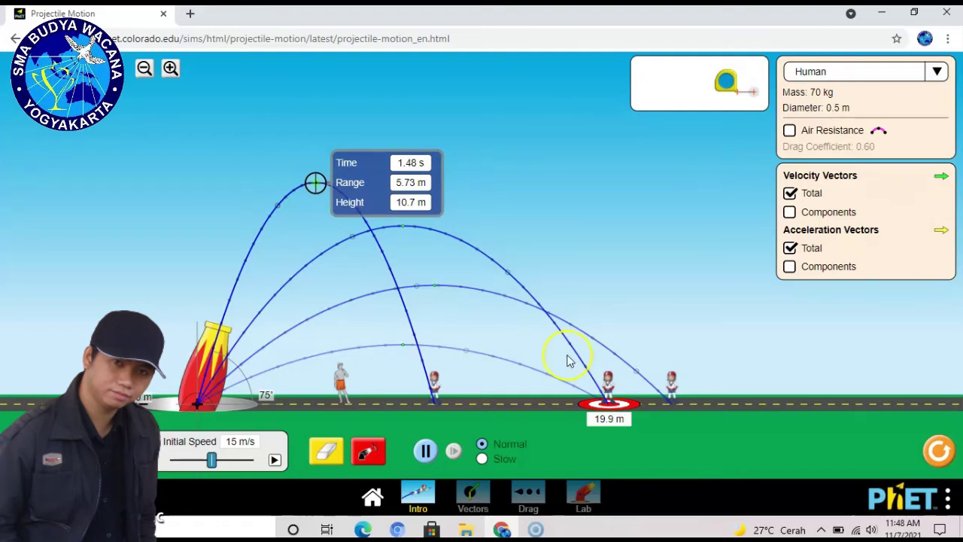
pyautogui.moveTo(608, 404); pyautogui.dragTo(432, 408)
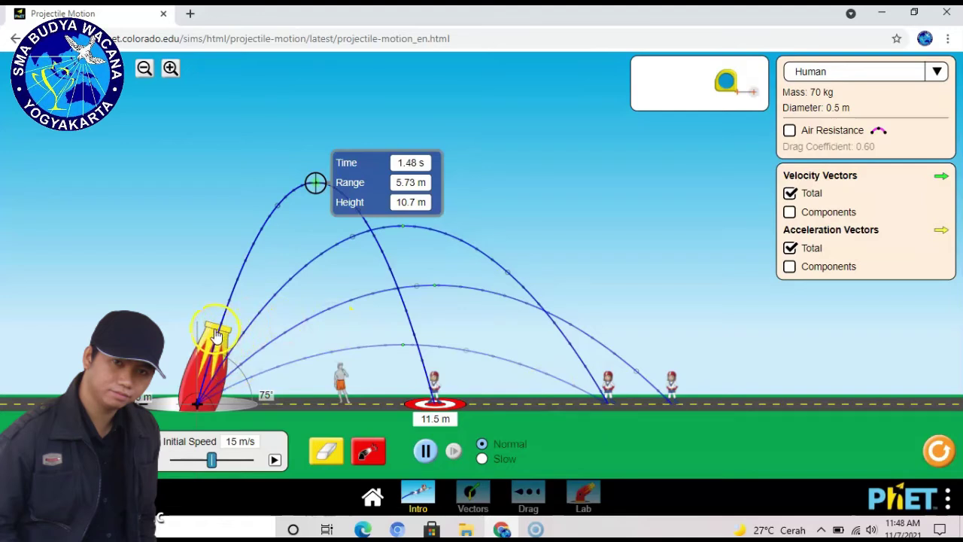
# Set the cannon's elevation angle to 90°, clear the measuring probe from the 75° curve, and fire.
pyautogui.moveTo(214, 331); pyautogui.dragTo(195, 324)
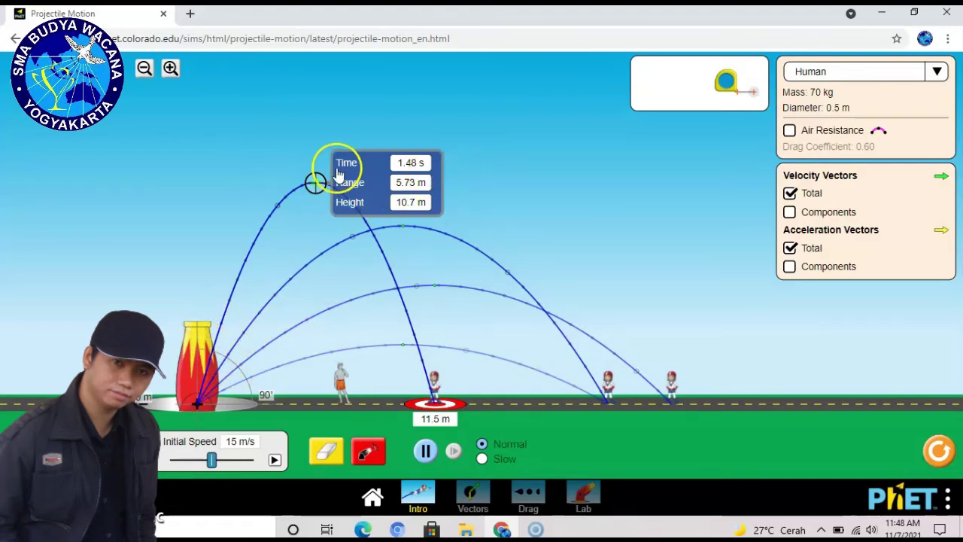
pyautogui.moveTo(315, 182); pyautogui.dragTo(333, 125)
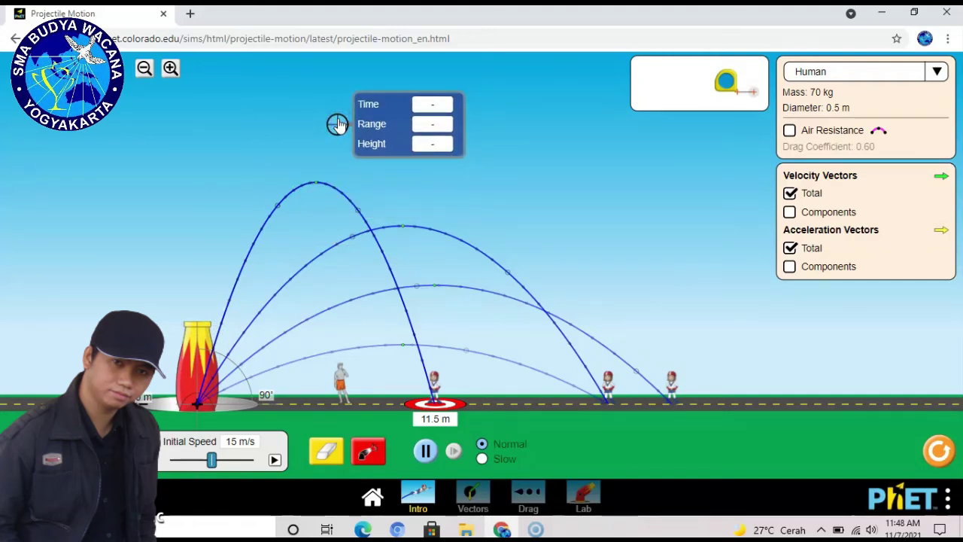
pyautogui.click(366, 455)
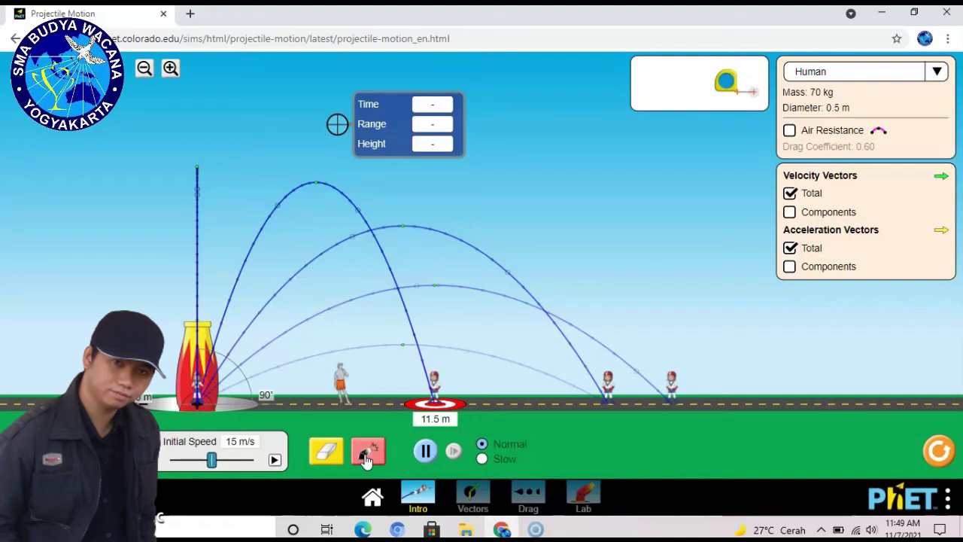
# Measure the peak of the vertical 90° trajectory and move the target to the cannon's base at 0.0 m.
pyautogui.moveTo(329, 131); pyautogui.dragTo(198, 170)
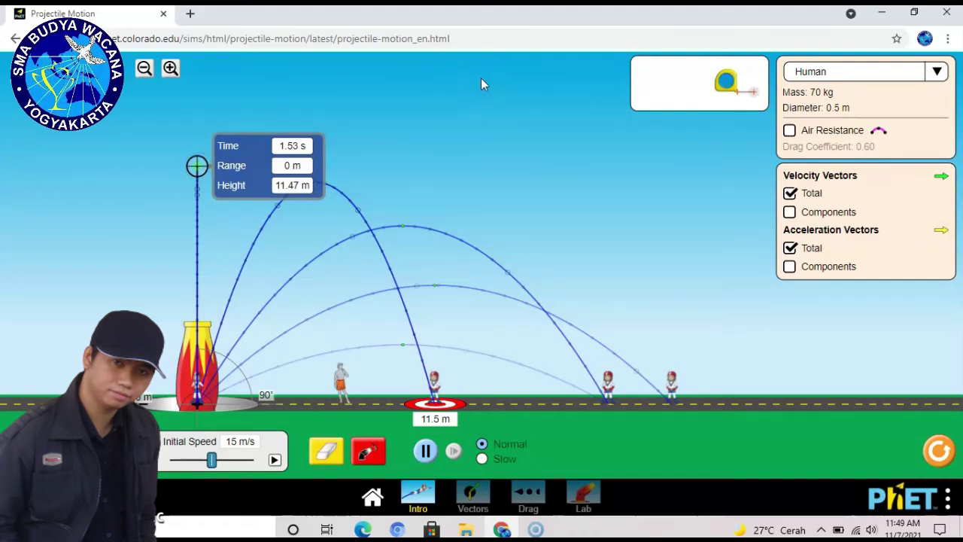
pyautogui.moveTo(438, 405); pyautogui.dragTo(200, 409)
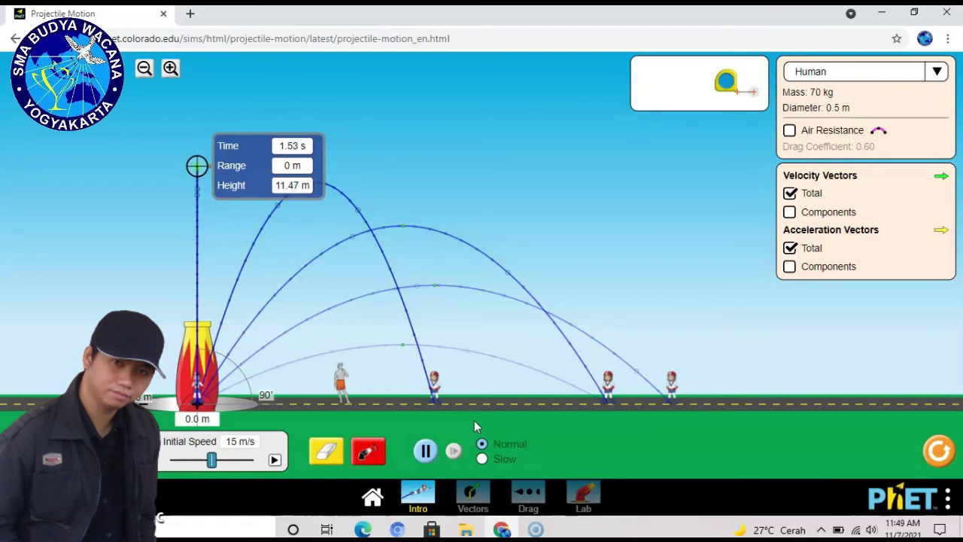
# Erase all fired trajectories from the scene.
pyautogui.click(328, 458)
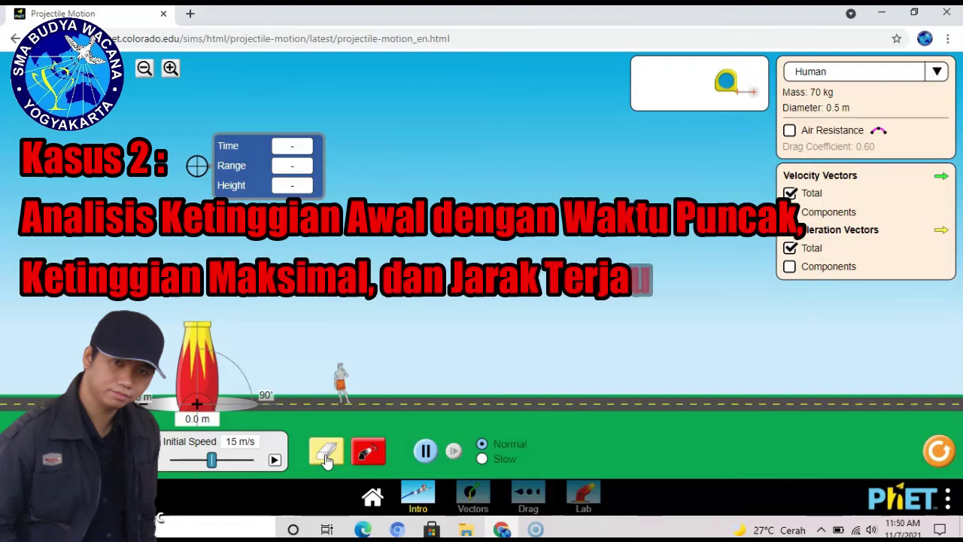
pyautogui.click(212, 365)
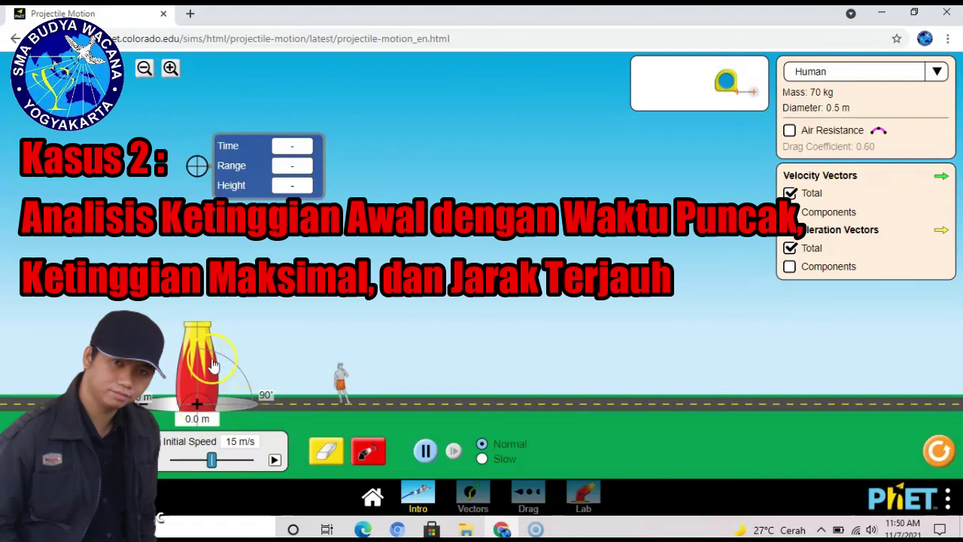
# Raise the cannon to an initial height of about 2 m and set its elevation angle to 45°.
pyautogui.click(197, 380)
pyautogui.click(190, 403)
pyautogui.moveTo(191, 403); pyautogui.dragTo(198, 360)
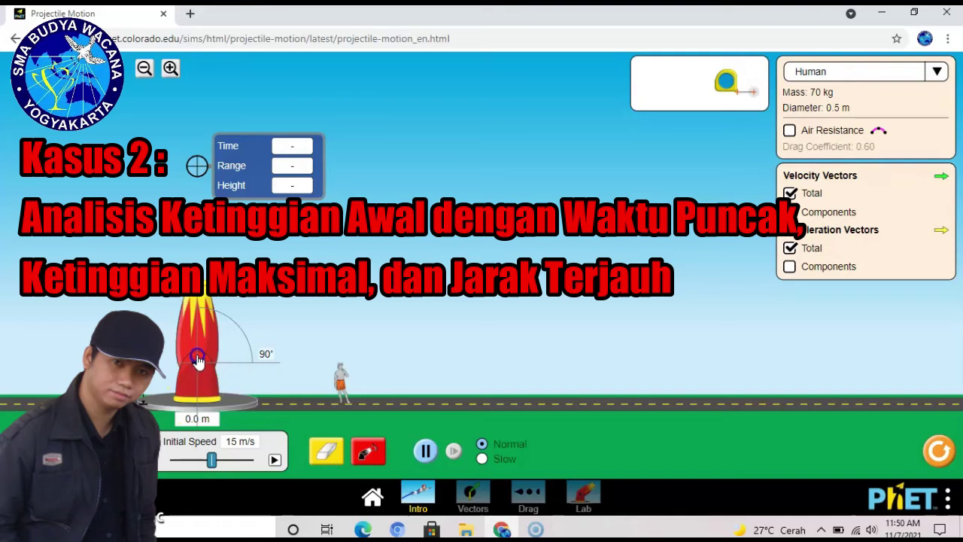
pyautogui.click(213, 263)
pyautogui.moveTo(206, 294); pyautogui.dragTo(270, 305)
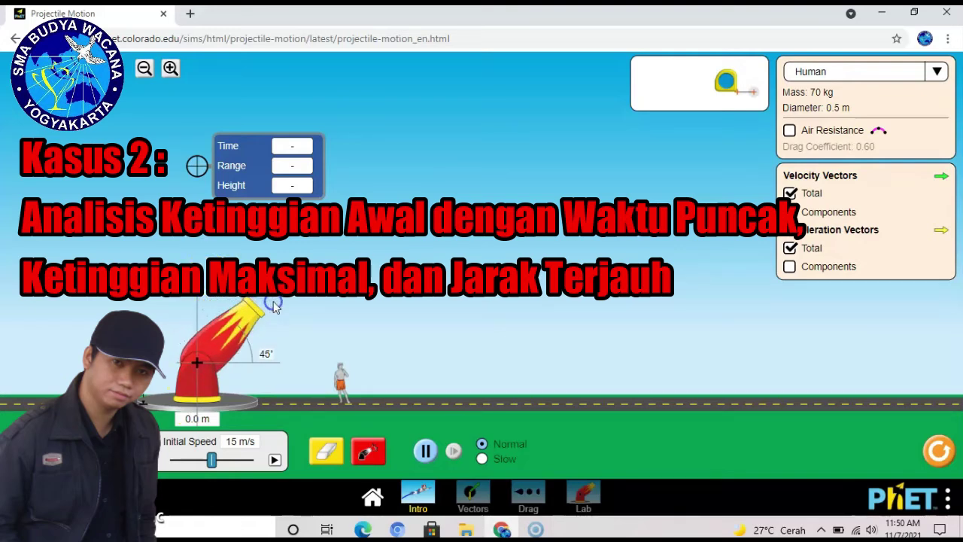
pyautogui.click(221, 383)
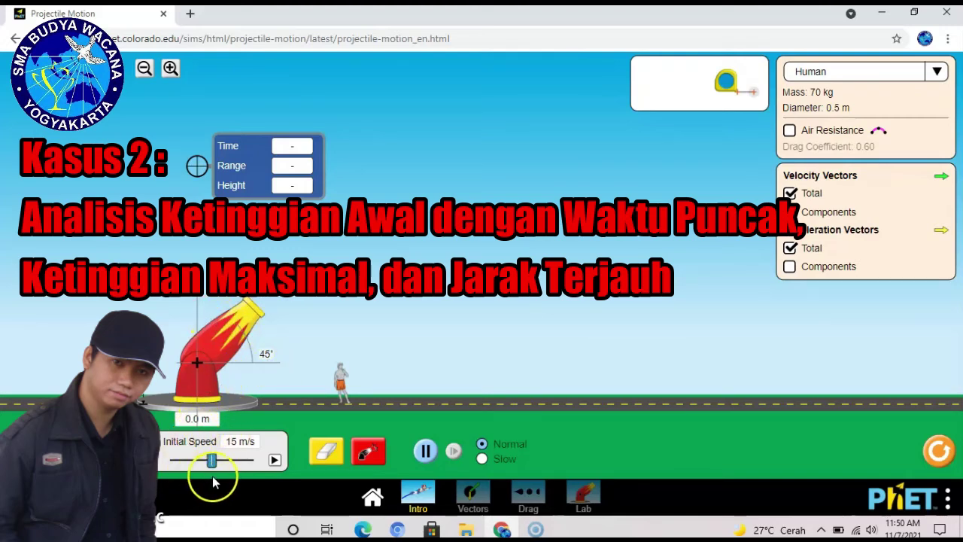
# Move the target away from the cannon to about 13.3 m and fire the human projectile.
pyautogui.moveTo(198, 415); pyautogui.dragTo(354, 416)
pyautogui.moveTo(444, 422); pyautogui.dragTo(481, 421)
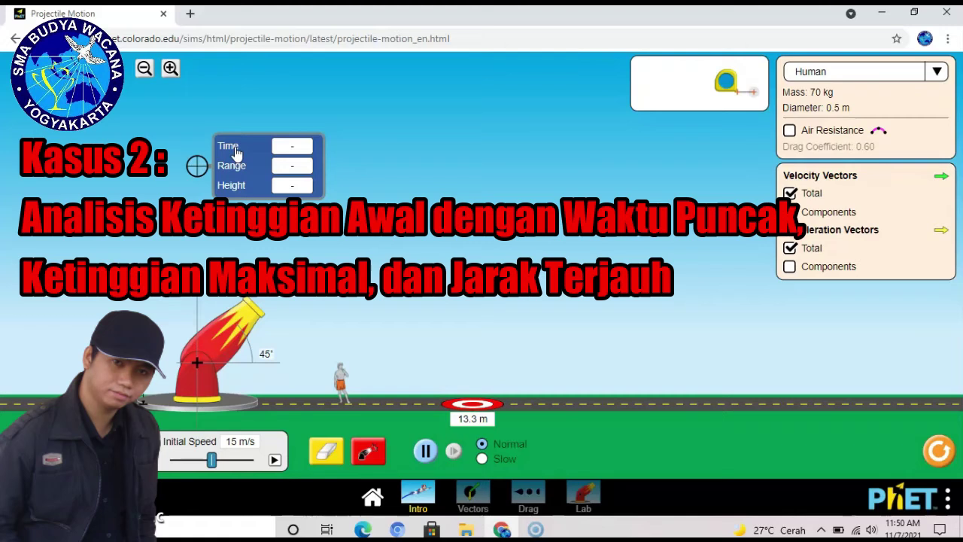
pyautogui.click(295, 349)
pyautogui.click(368, 450)
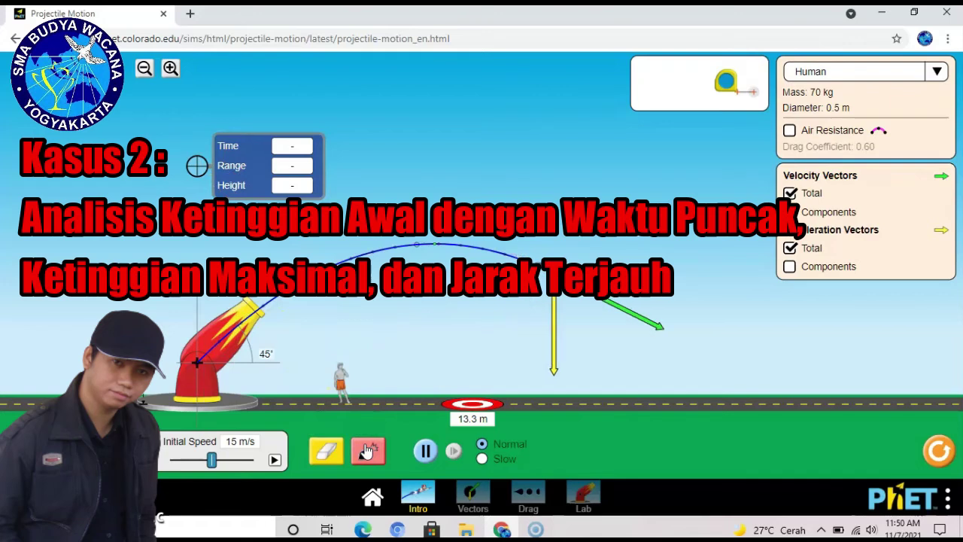
pyautogui.click(404, 337)
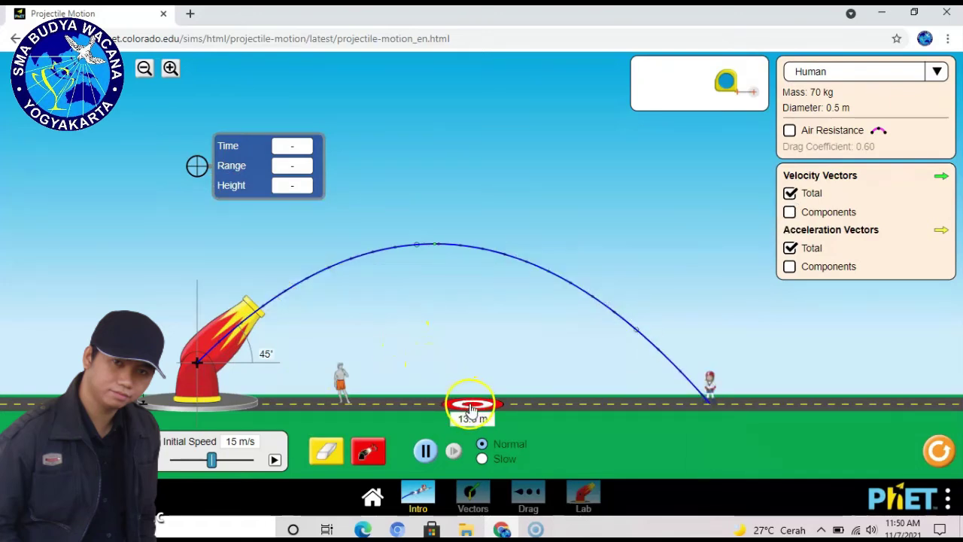
# Move the target to the first trajectory's landing point, about 24.9 m, and measure the peak of the curve.
pyautogui.moveTo(472, 410); pyautogui.dragTo(713, 423)
pyautogui.moveTo(238, 166); pyautogui.dragTo(477, 242)
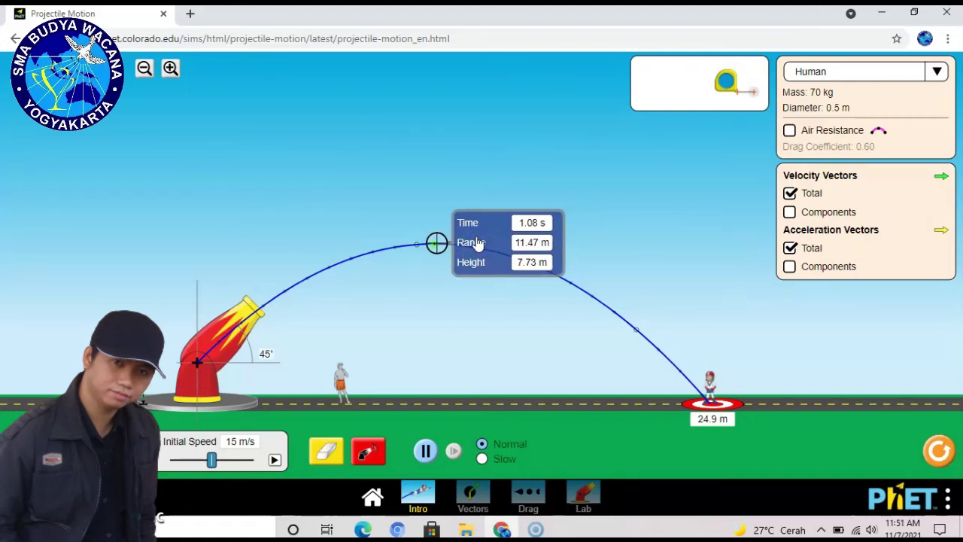
pyautogui.click(573, 224)
pyautogui.click(468, 234)
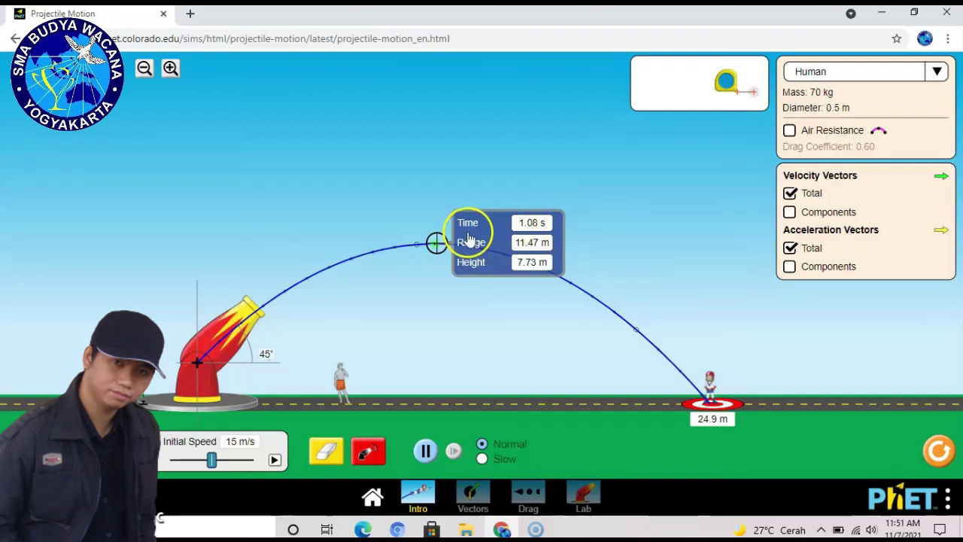
pyautogui.moveTo(468, 245); pyautogui.dragTo(465, 247)
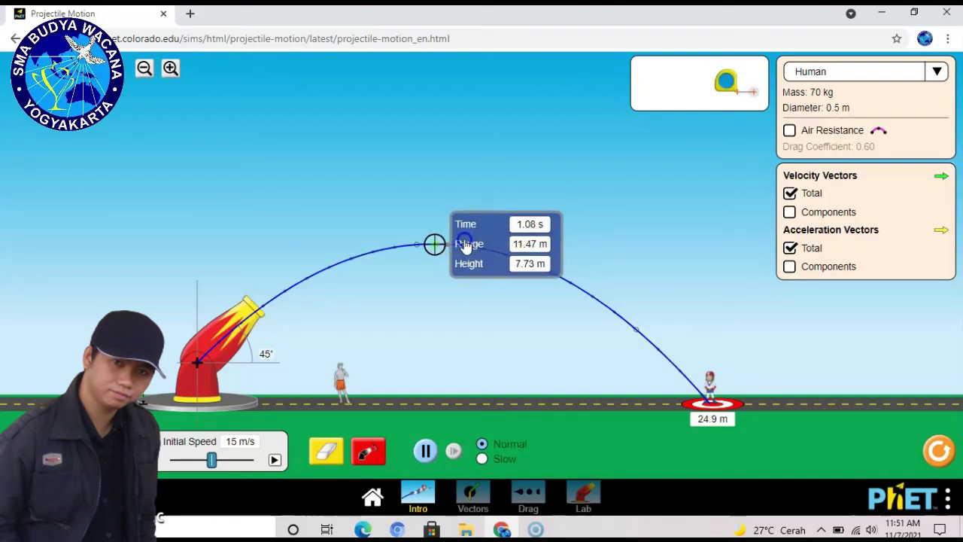
pyautogui.moveTo(660, 376); pyautogui.dragTo(715, 436)
pyautogui.moveTo(713, 429)
pyautogui.mouseDown()
pyautogui.moveTo(447, 383)
pyautogui.moveTo(358, 393)
pyautogui.moveTo(323, 382)
pyautogui.moveTo(351, 376)
pyautogui.moveTo(323, 389)
pyautogui.moveTo(325, 359)
pyautogui.mouseUp()
pyautogui.moveTo(258, 308); pyautogui.dragTo(572, 303)
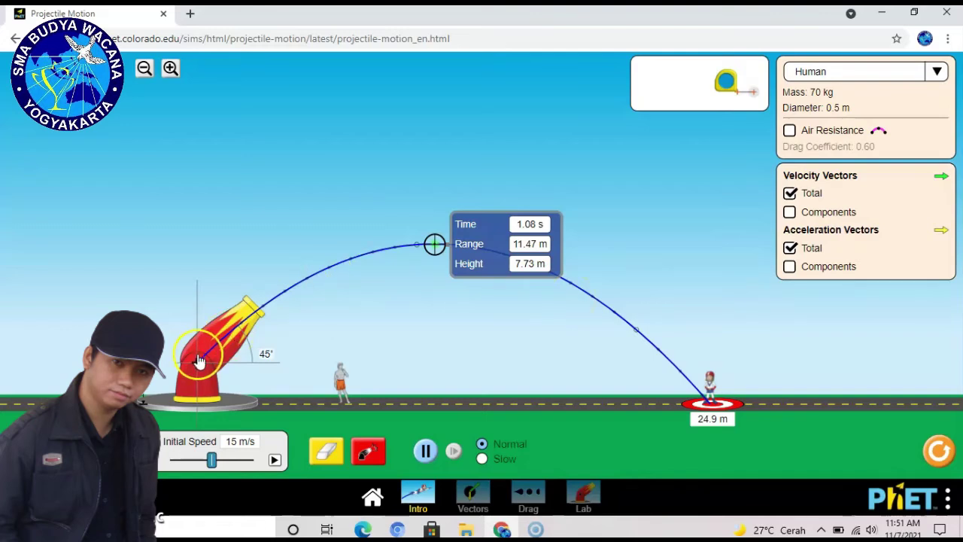
# Raise the cannon to 4 m, clear the measuring probe from the curve, and fire.
pyautogui.moveTo(199, 361); pyautogui.dragTo(200, 320)
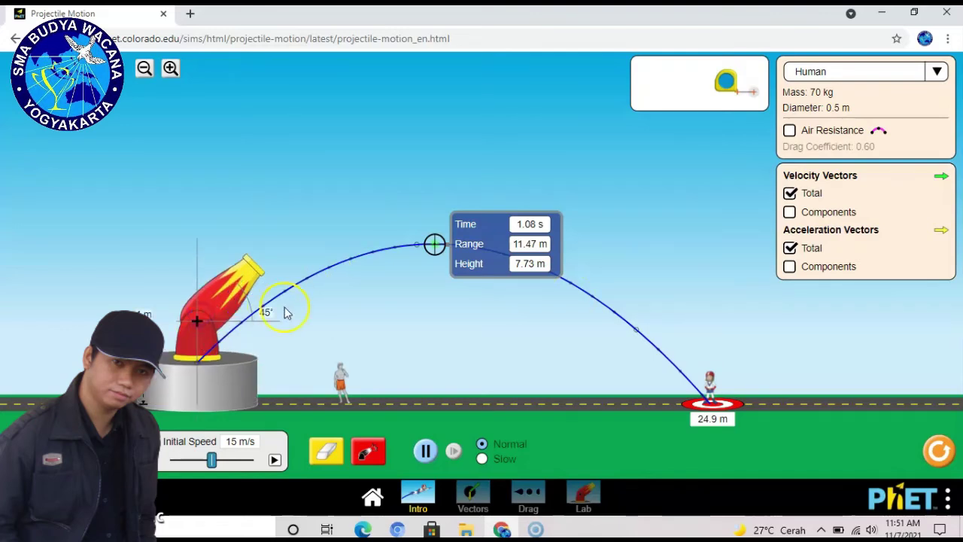
pyautogui.moveTo(434, 244); pyautogui.dragTo(443, 127)
pyautogui.click(369, 451)
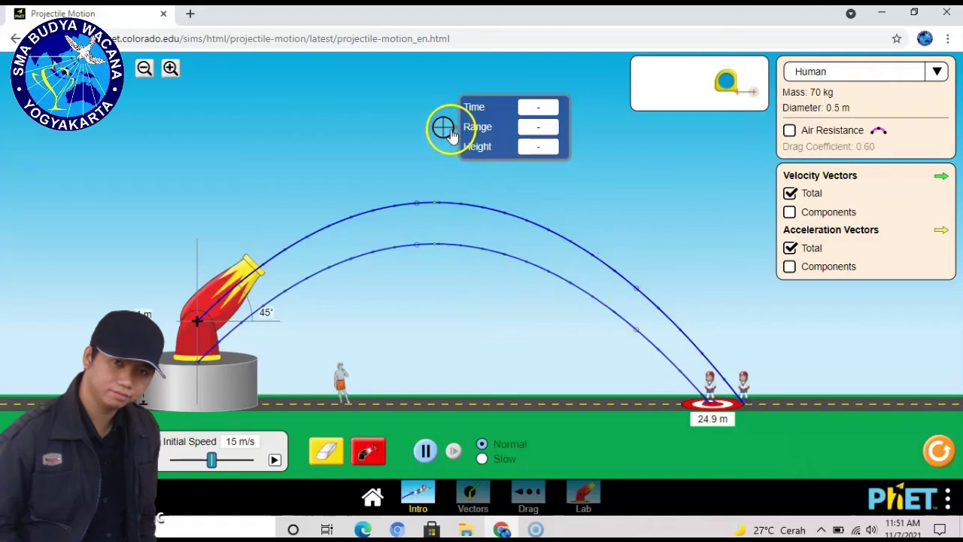
# Measure the peak of the 4 m trajectory and move the target to its landing point, about 26.4 m.
pyautogui.moveTo(444, 129); pyautogui.dragTo(434, 202)
pyautogui.click(496, 205)
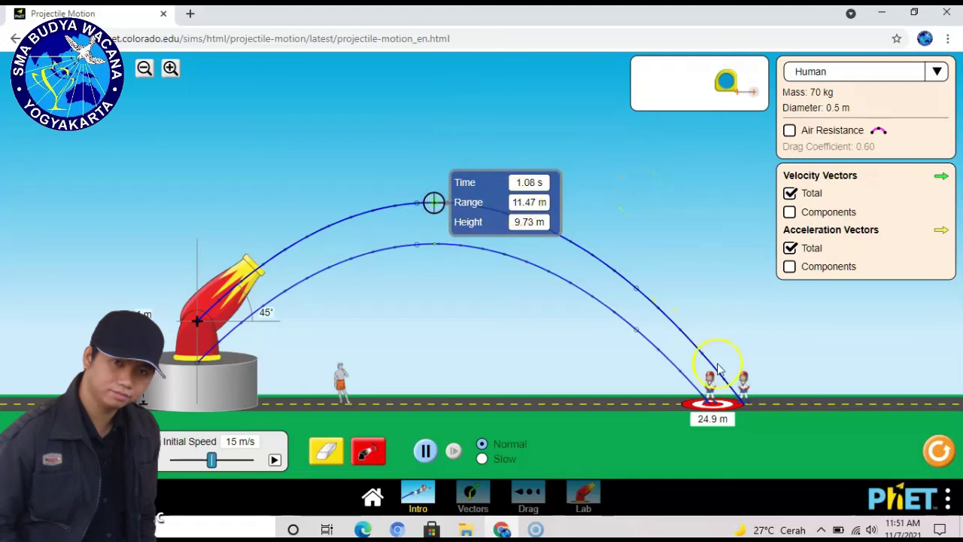
pyautogui.moveTo(713, 405); pyautogui.dragTo(745, 415)
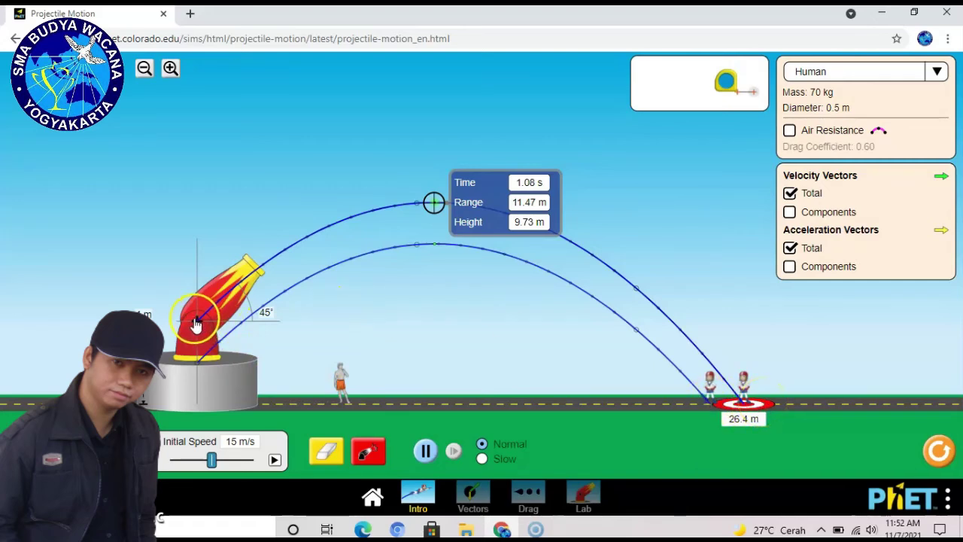
# Raise the cannon to 6 m, clear the measuring probe from the curves, and fire.
pyautogui.moveTo(197, 324); pyautogui.dragTo(199, 286)
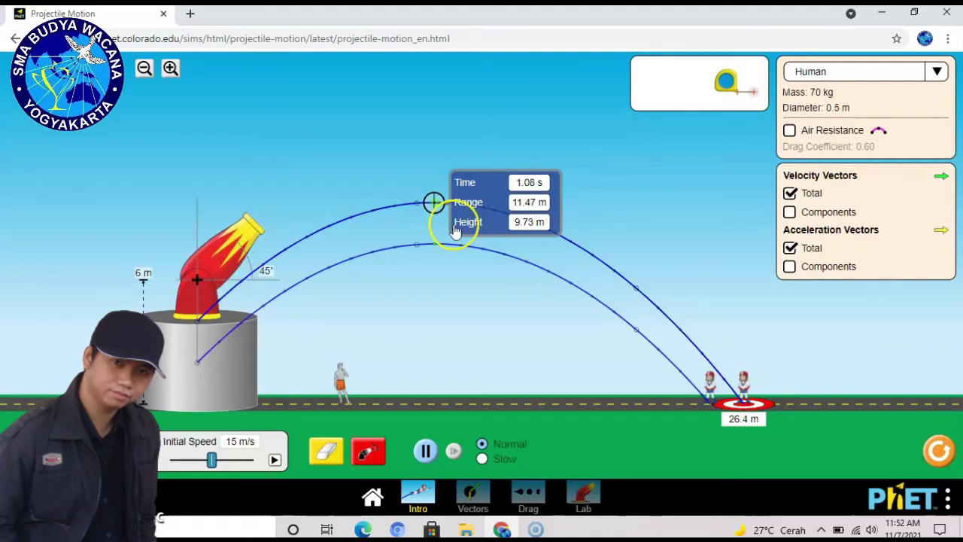
pyautogui.moveTo(433, 202); pyautogui.dragTo(437, 187)
pyautogui.moveTo(444, 105); pyautogui.dragTo(432, 88)
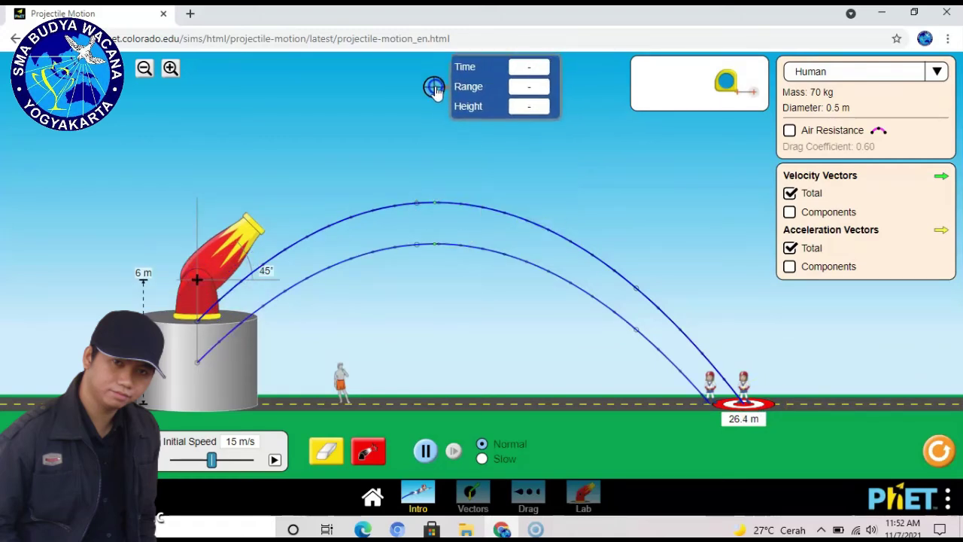
pyautogui.click(368, 451)
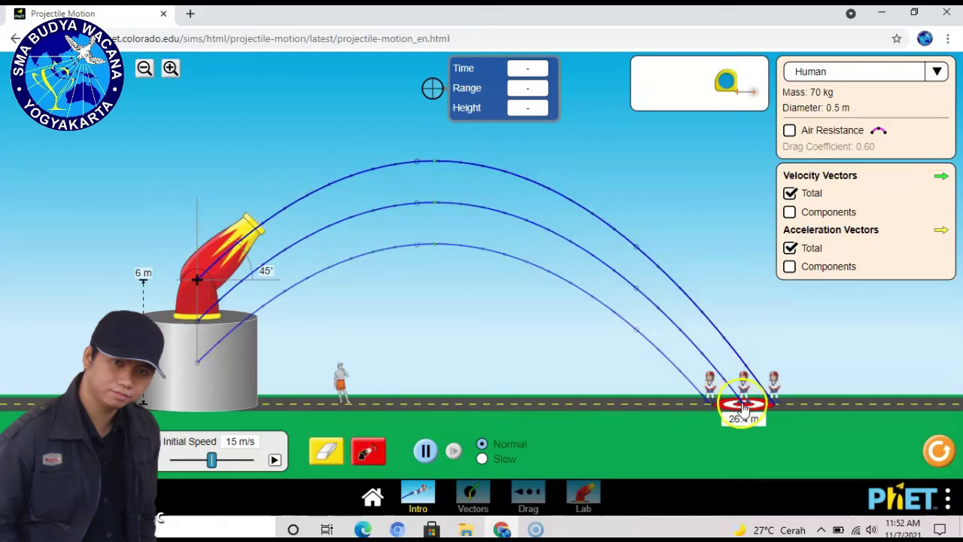
# Move the target to the 6 m trajectory's landing point, about 27.9 m, and measure the peak of that curve.
pyautogui.moveTo(742, 410); pyautogui.dragTo(775, 409)
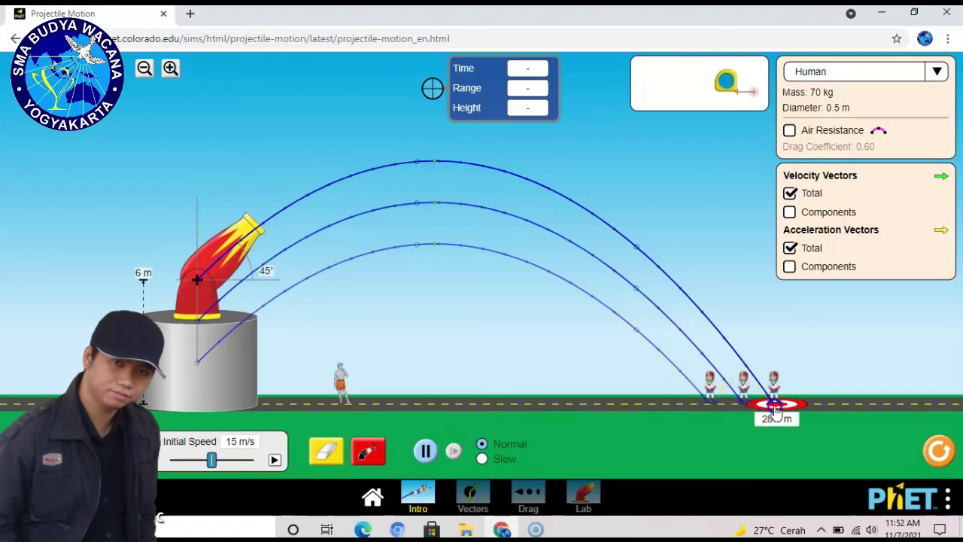
pyautogui.click(752, 442)
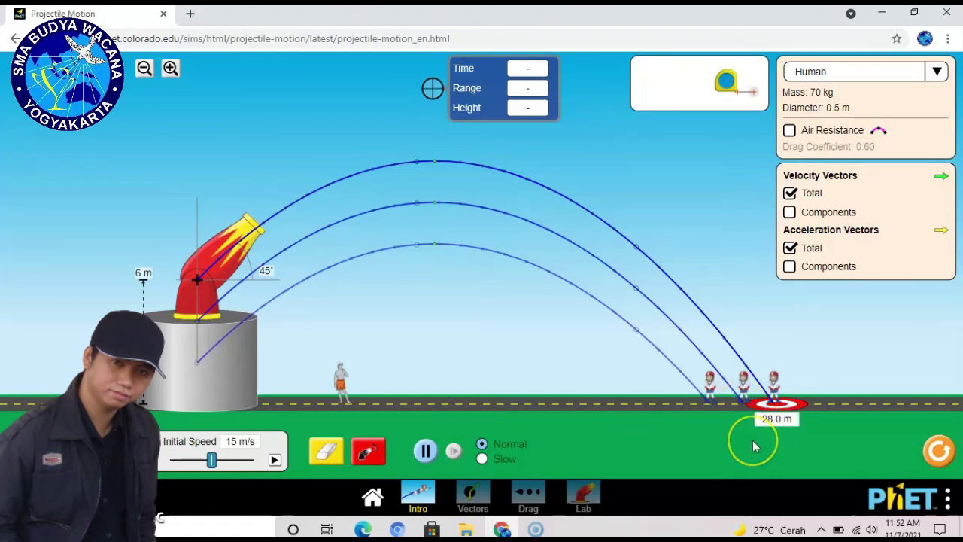
pyautogui.moveTo(783, 409); pyautogui.dragTo(781, 410)
pyautogui.click(745, 444)
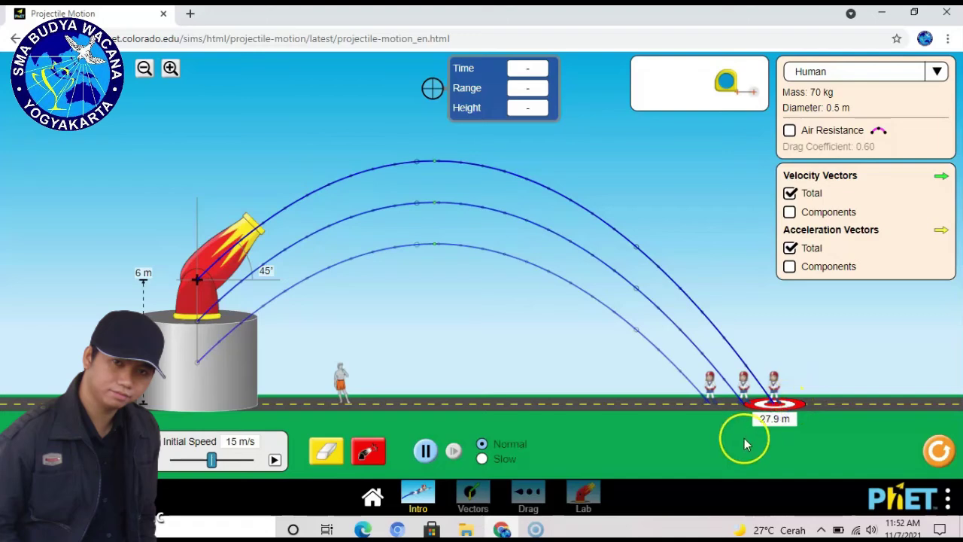
pyautogui.moveTo(625, 67); pyautogui.dragTo(440, 167)
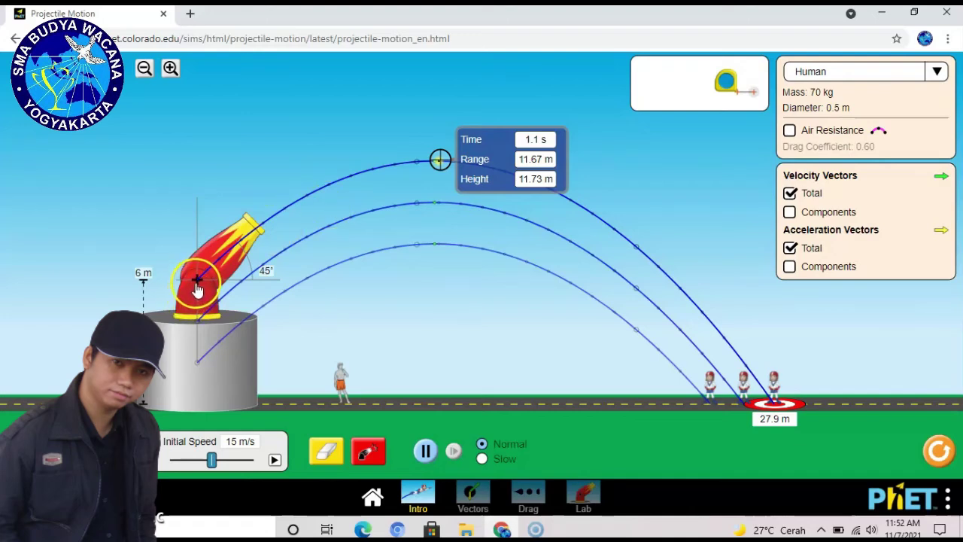
# Raise the cannon to 8 m, clear the measuring probe from the curves, and fire.
pyautogui.moveTo(197, 287); pyautogui.dragTo(197, 248)
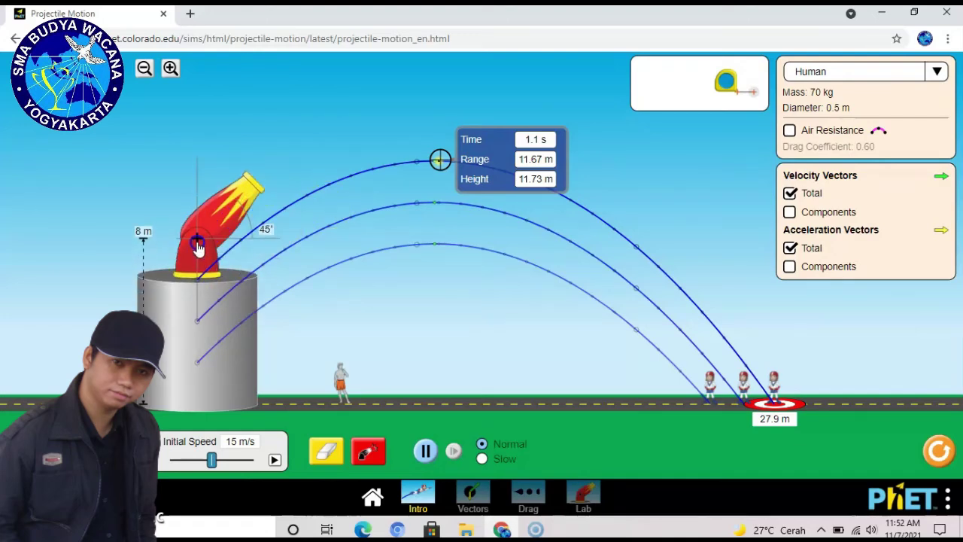
pyautogui.moveTo(440, 160); pyautogui.dragTo(410, 86)
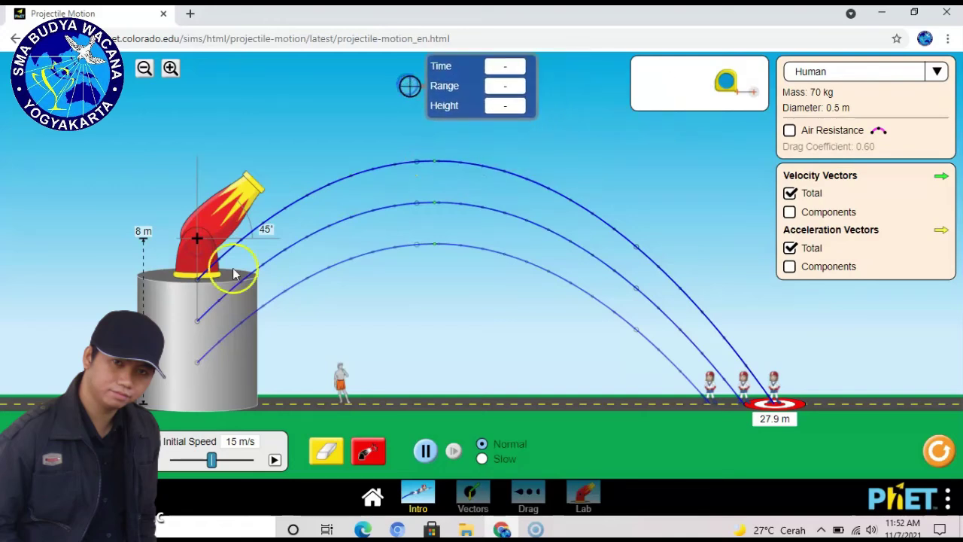
pyautogui.click(368, 450)
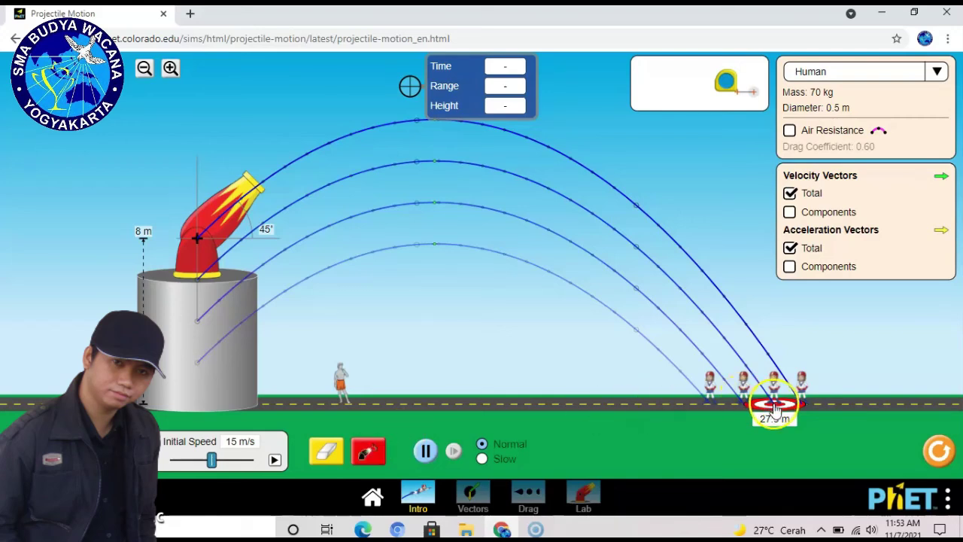
# Move the target to the 8 m trajectory's landing point, about 29.2 m, and measure its peak, leaving the probe below the curves.
pyautogui.moveTo(774, 409); pyautogui.dragTo(803, 410)
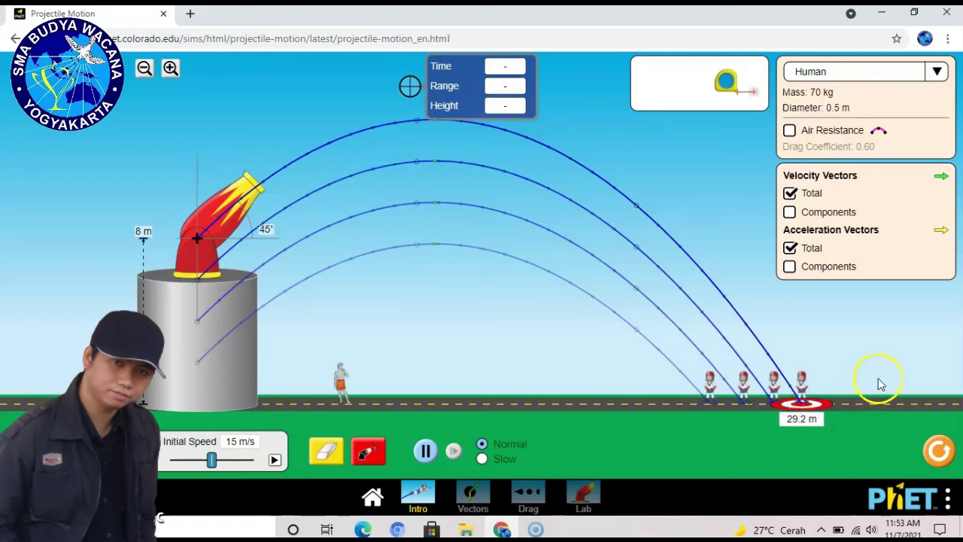
pyautogui.moveTo(410, 86); pyautogui.dragTo(435, 118)
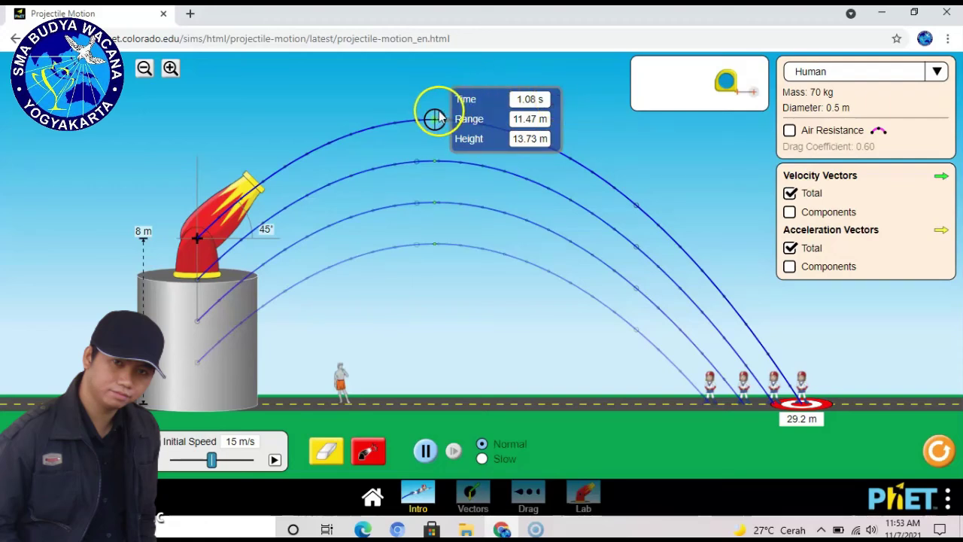
pyautogui.moveTo(435, 120); pyautogui.dragTo(432, 310)
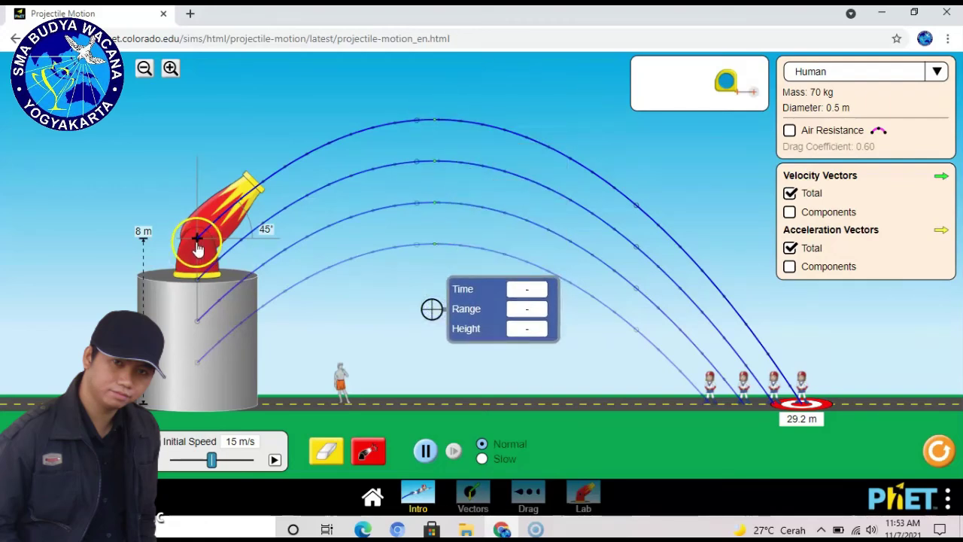
pyautogui.moveTo(197, 245); pyautogui.dragTo(210, 61)
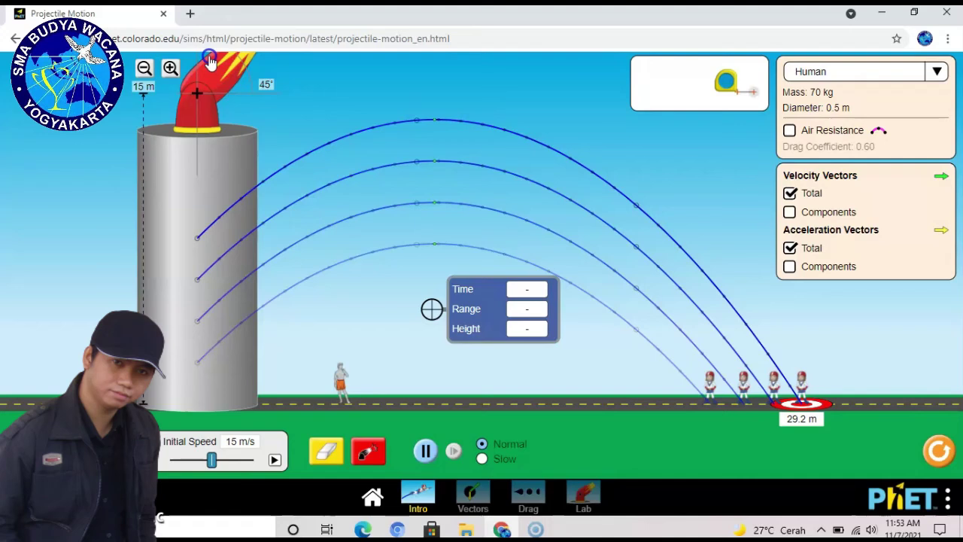
pyautogui.click(143, 69)
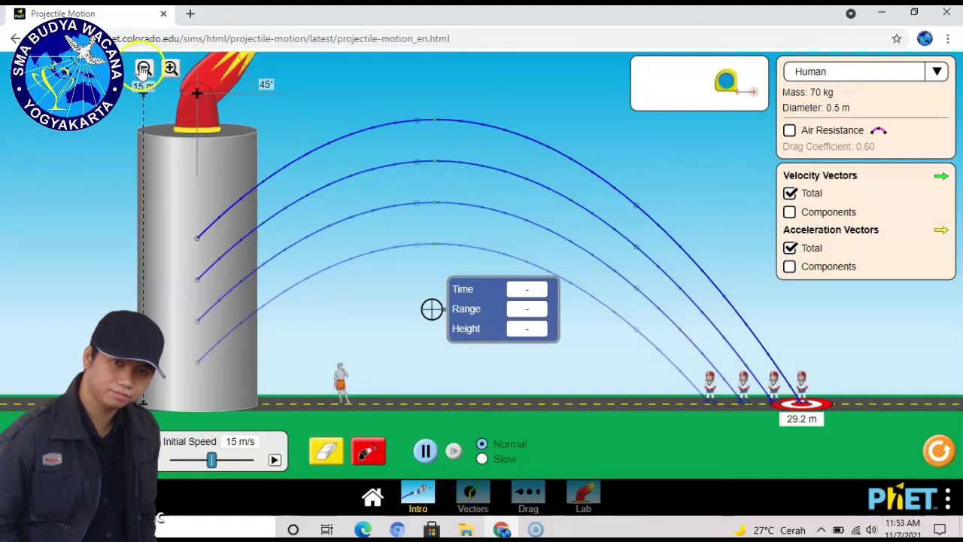
pyautogui.click(144, 68)
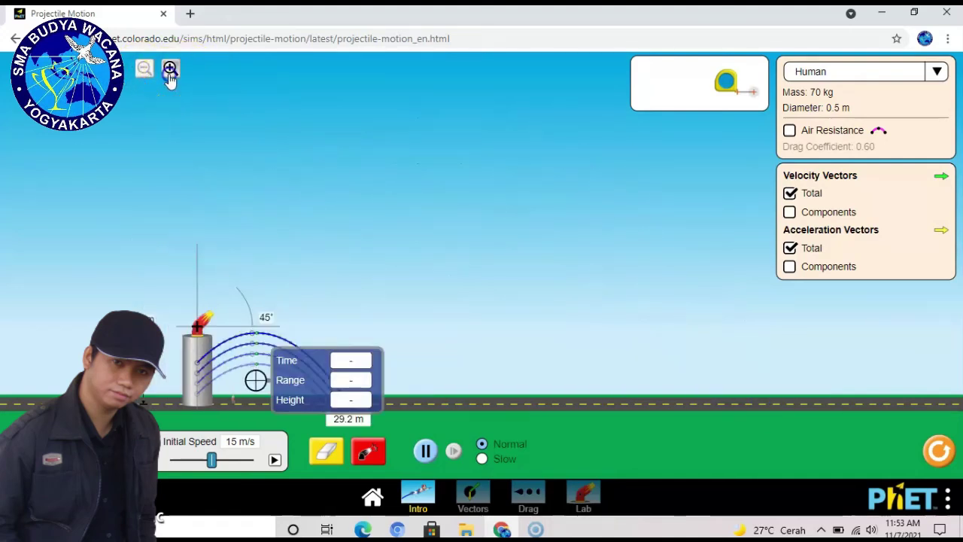
pyautogui.click(170, 69)
pyautogui.click(170, 68)
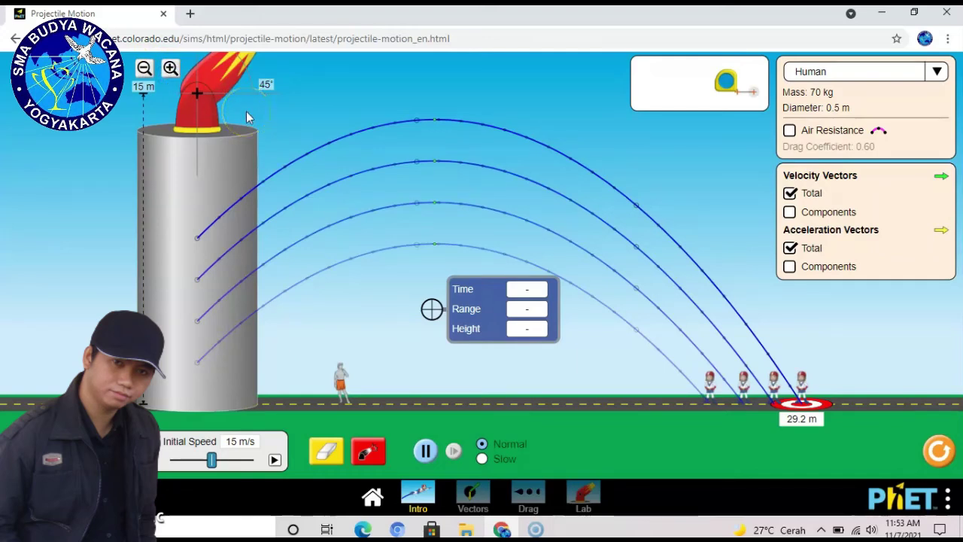
# Set the cannon's initial height to 10 m and fire.
pyautogui.click(197, 94)
pyautogui.moveTo(197, 94); pyautogui.dragTo(191, 197)
pyautogui.click(369, 451)
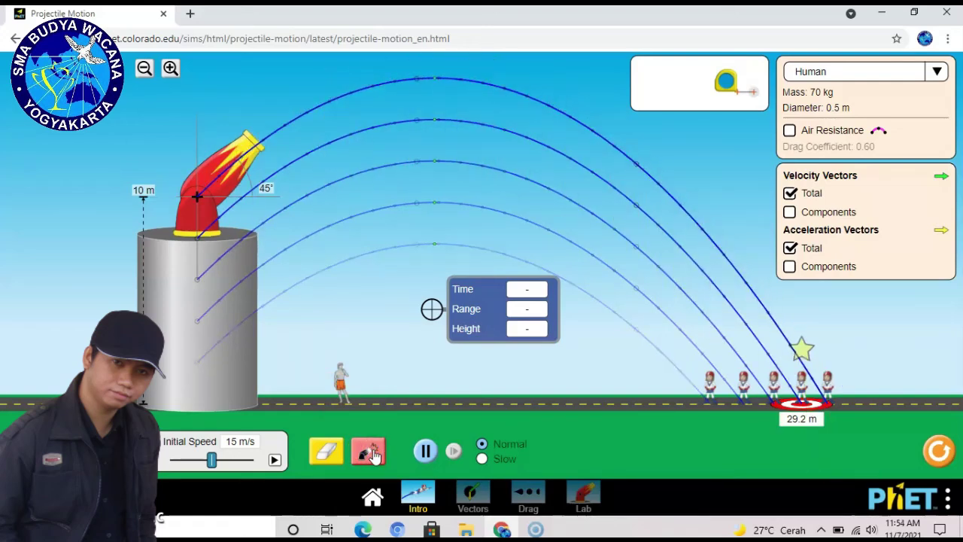
# Measure the time, range and height at the peak of the 10 m trajectory.
pyautogui.moveTo(447, 316); pyautogui.dragTo(438, 84)
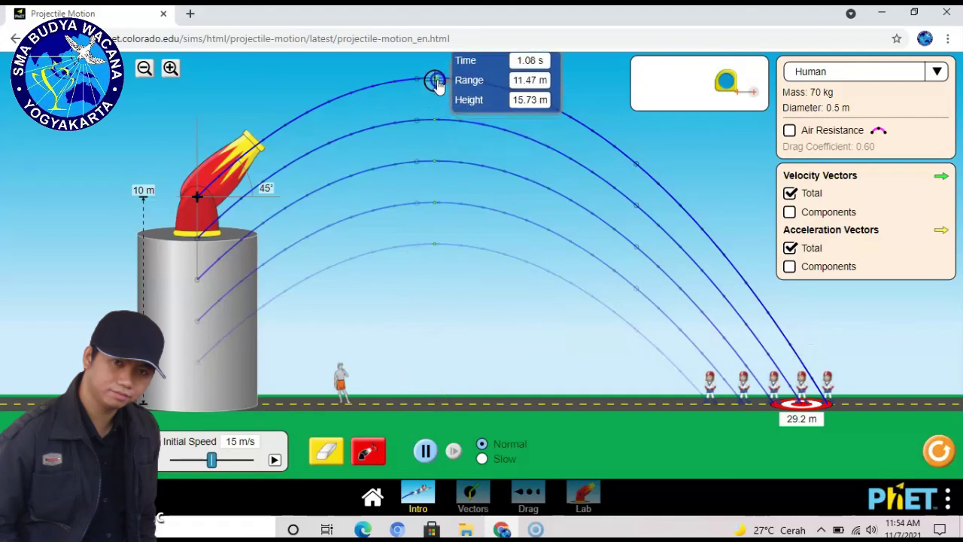
pyautogui.click(437, 84)
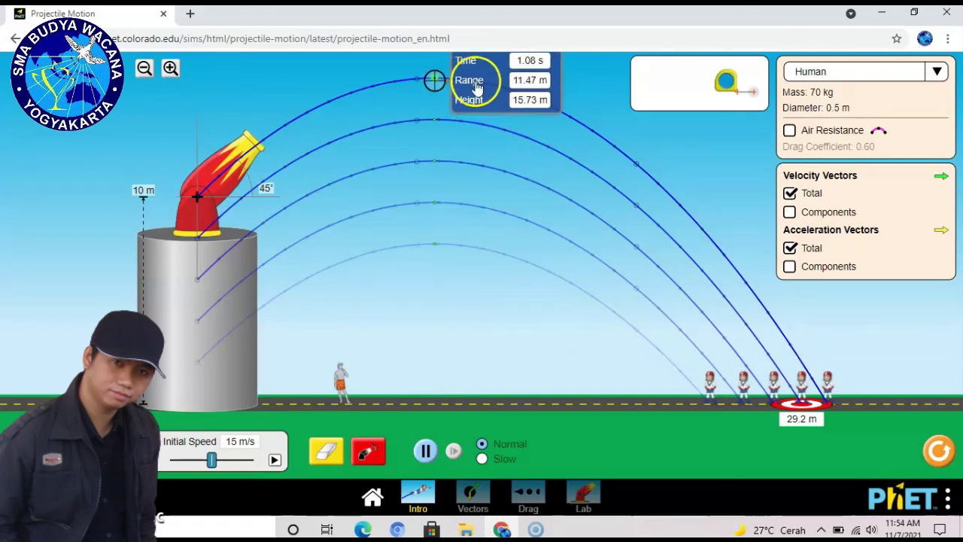
pyautogui.click(431, 99)
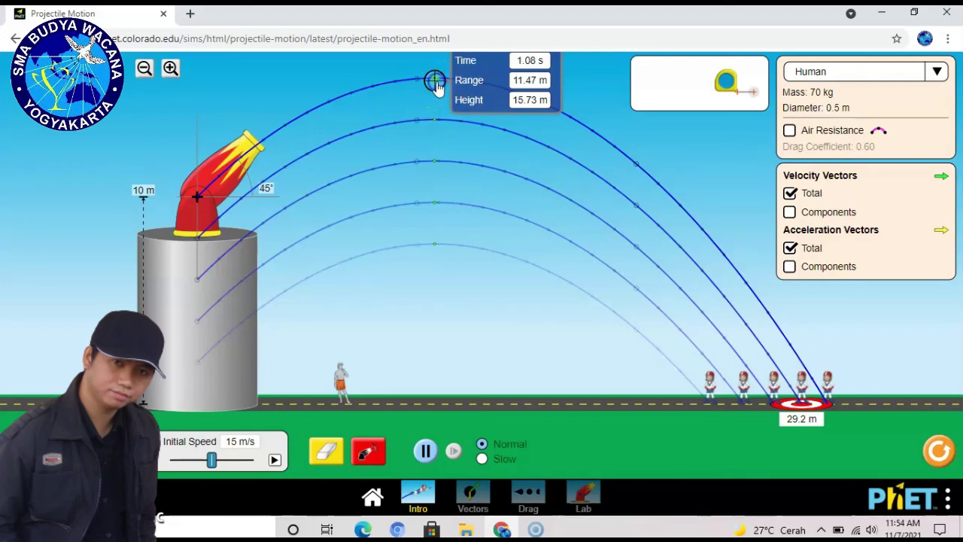
# Move the target to the landing point of the 10 m trajectory, at 30.5 m, to measure its range.
pyautogui.click(791, 410)
pyautogui.moveTo(792, 410); pyautogui.dragTo(818, 413)
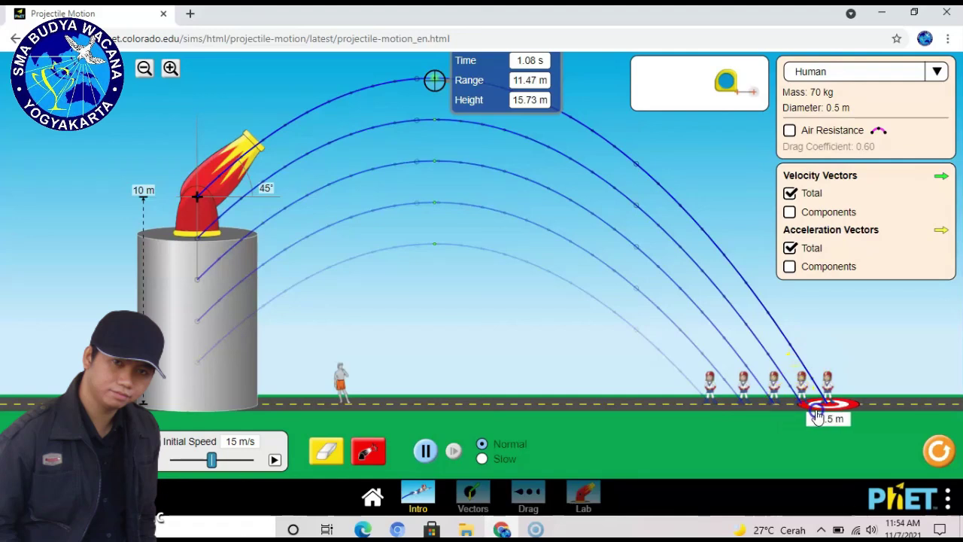
pyautogui.click(742, 501)
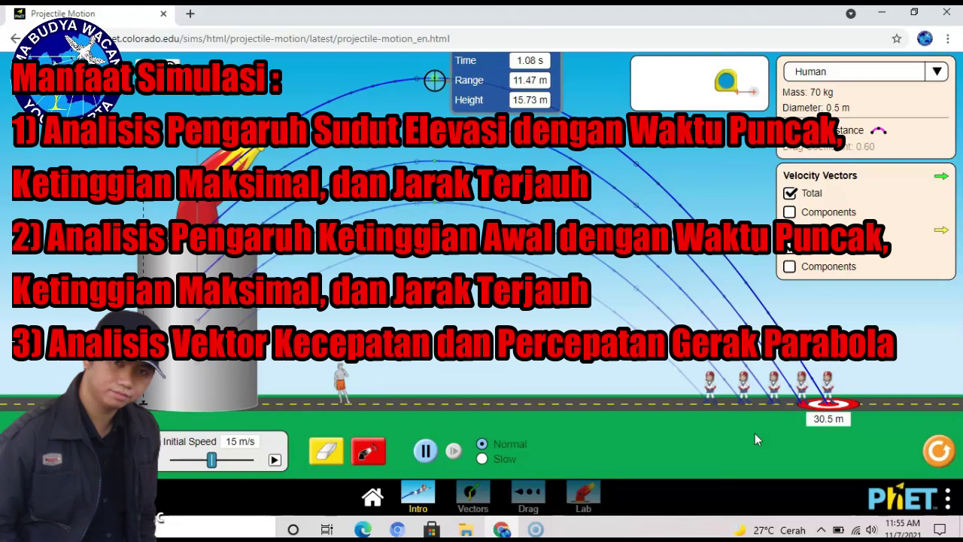
pyautogui.click(739, 376)
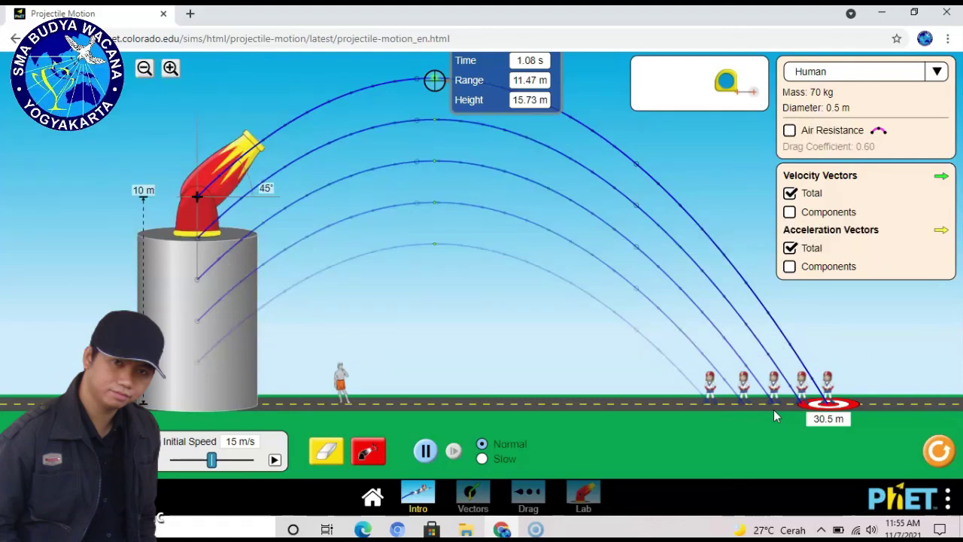
# Look through the available projectile types, keeping Human as the selected projectile.
pyautogui.click(939, 76)
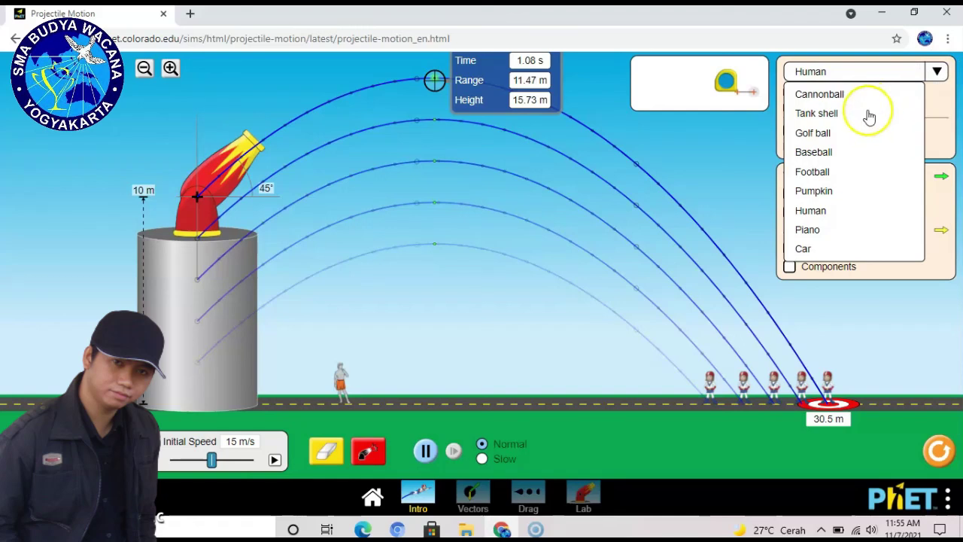
pyautogui.click(745, 133)
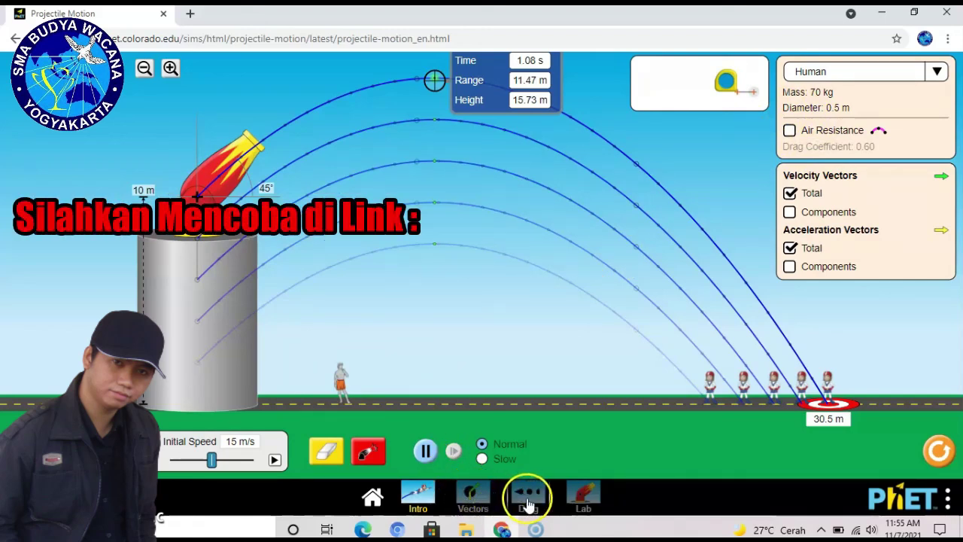
# View the simulation's Vectors and Lab screens, and return to the Intro screen.
pyautogui.click(484, 498)
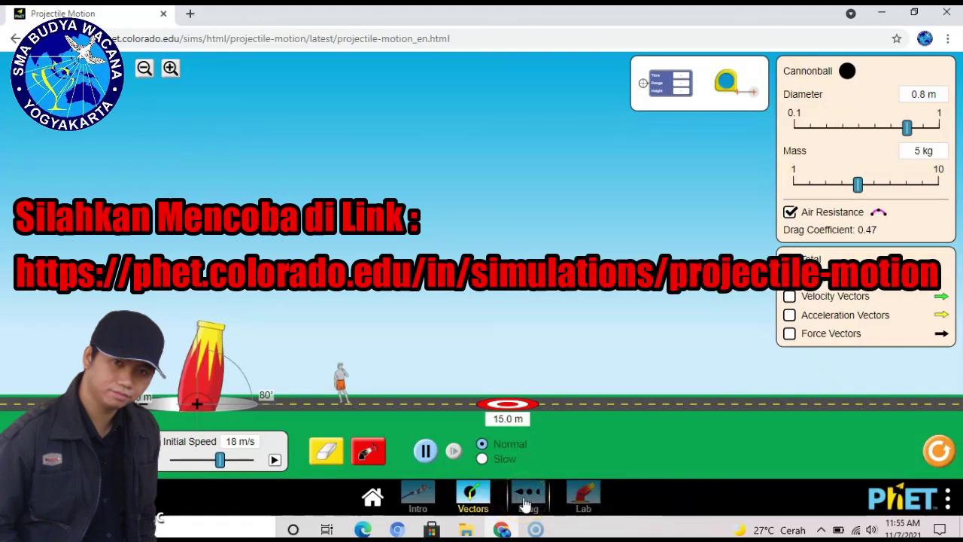
pyautogui.click(559, 500)
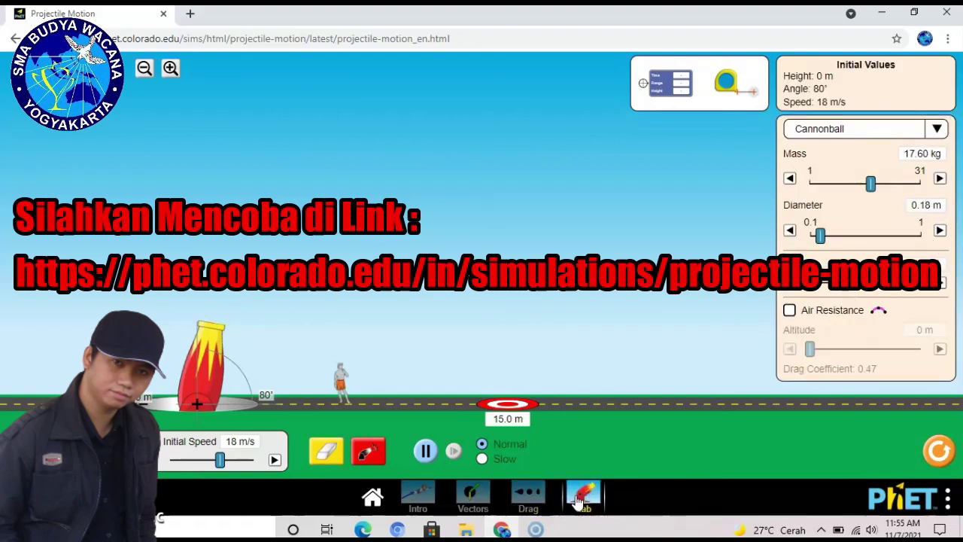
pyautogui.click(427, 498)
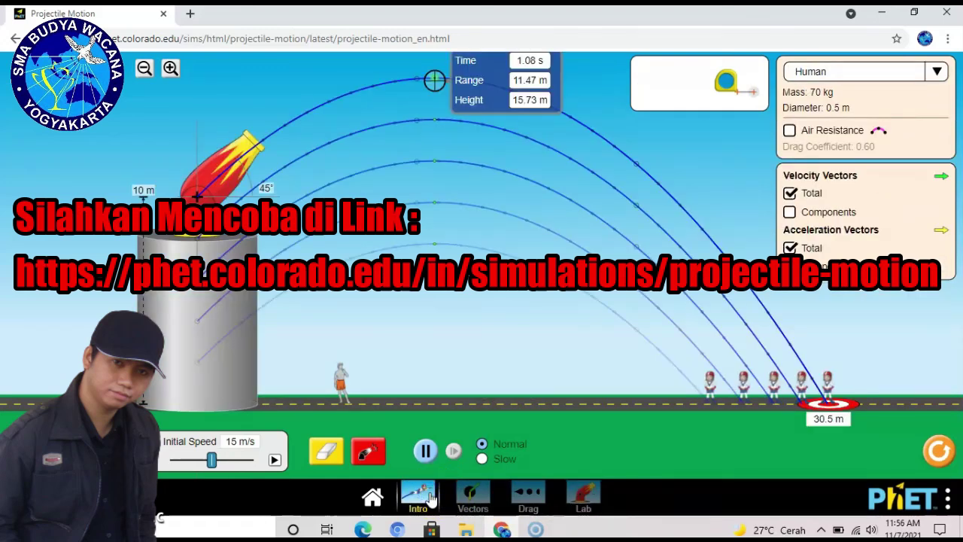